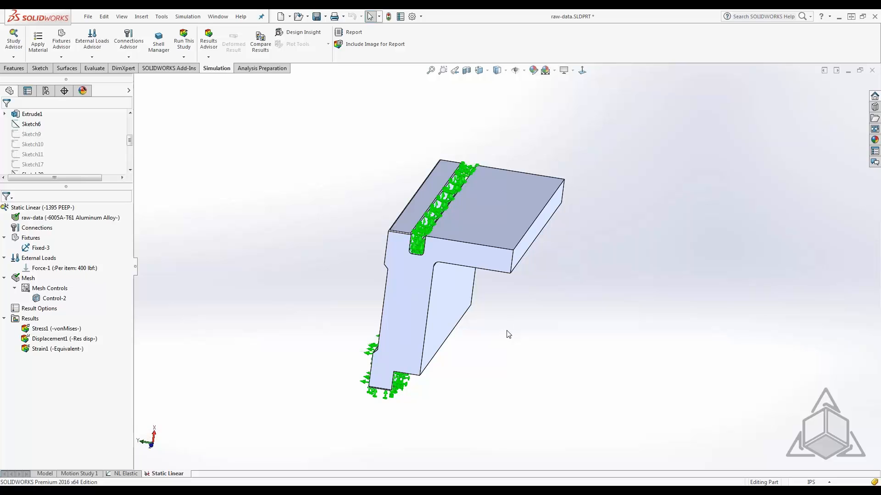
Step: Examine the faces referenced by the Fixed-3 fixture and the Force-1 load patch on the flange's underside
{"action": "middle_click_drag", "start_coordinate": [511, 339], "coordinate": [487, 338]}
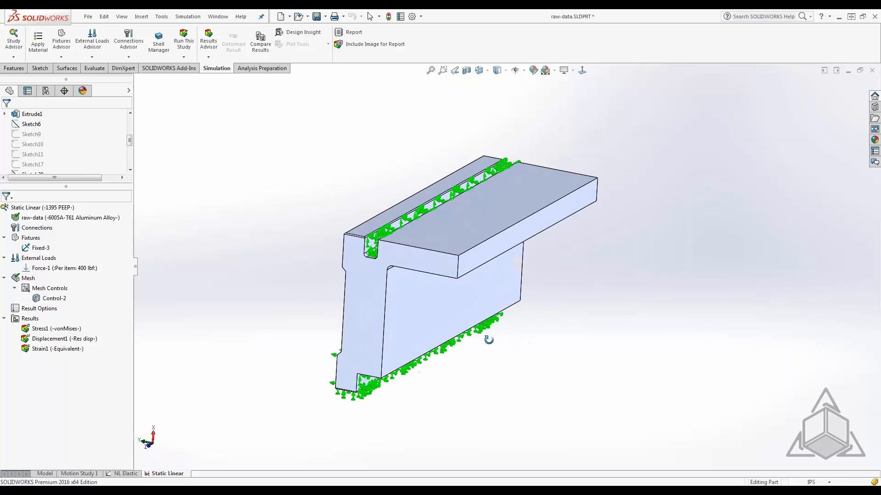
{"action": "left_click", "coordinate": [38, 246]}
{"action": "left_click", "coordinate": [62, 267]}
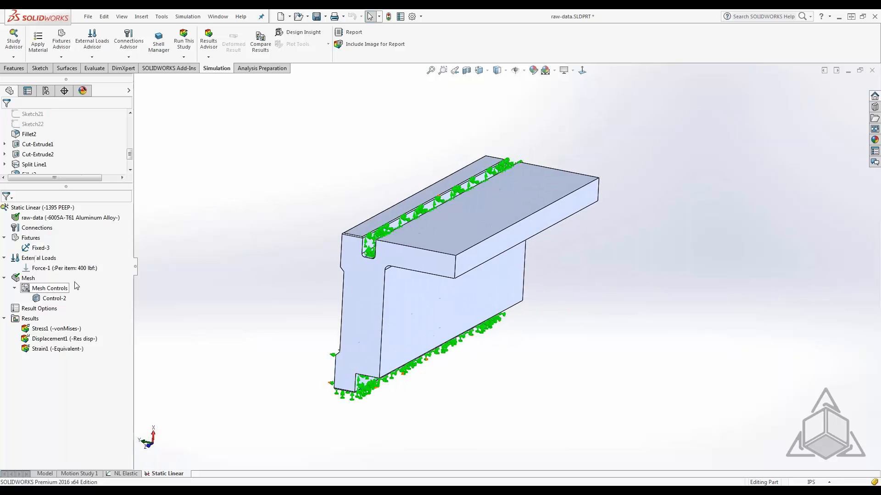
{"action": "right_click", "coordinate": [64, 269]}
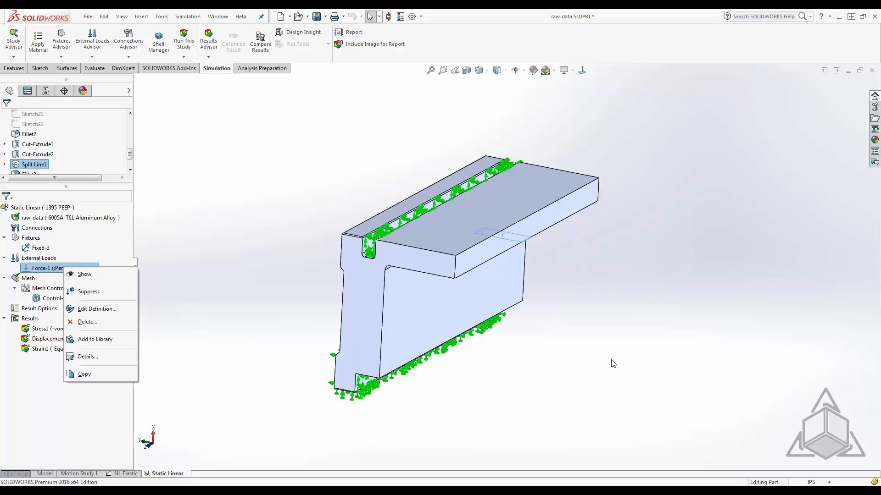
{"action": "left_click", "coordinate": [823, 124]}
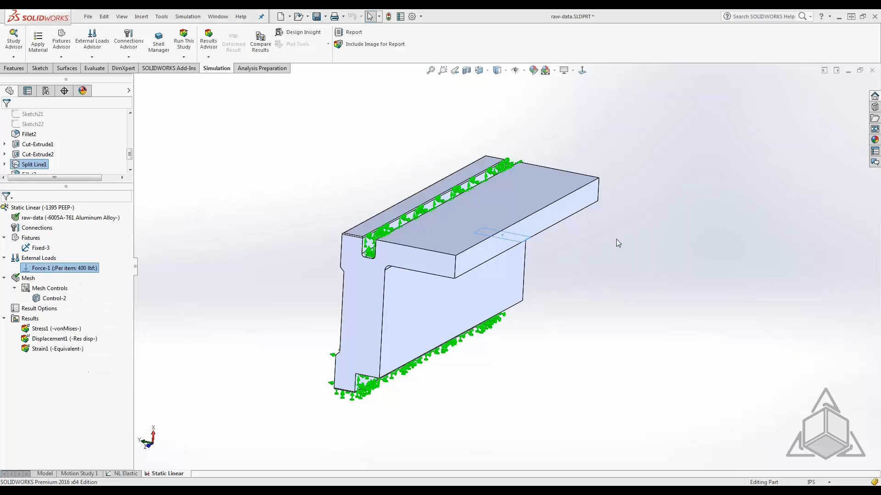
{"action": "middle_click_drag", "start_coordinate": [615, 244], "coordinate": [692, 264]}
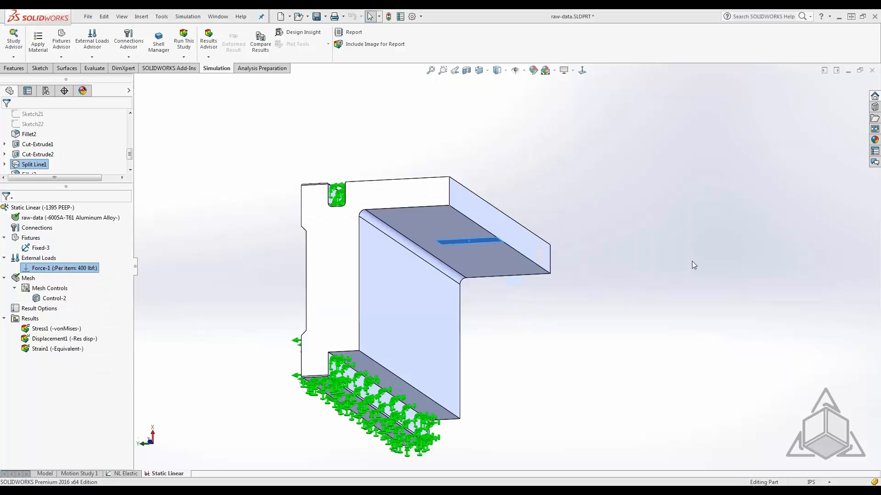
{"action": "middle_click_drag", "start_coordinate": [618, 332], "coordinate": [472, 238]}
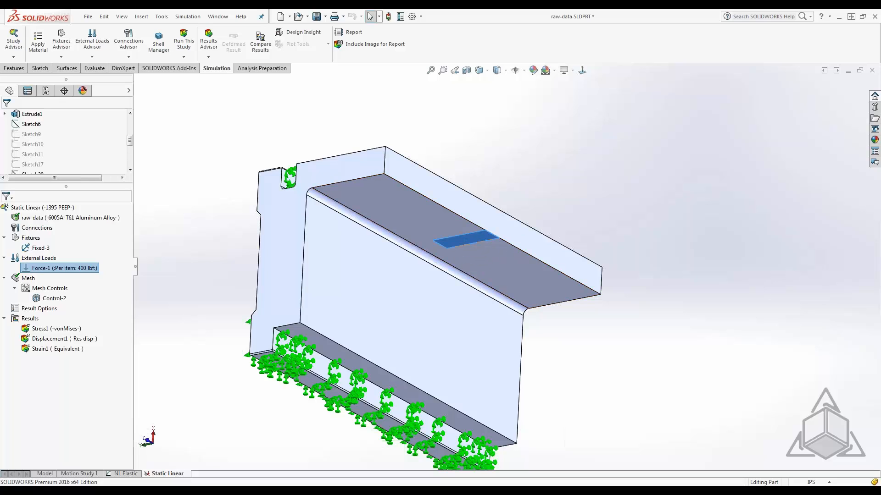
{"action": "key", "text": "Escape"}
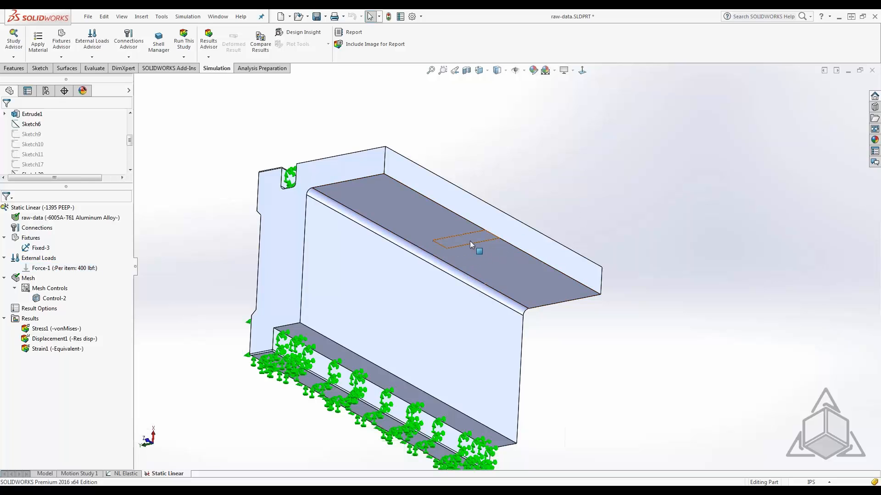
{"action": "middle_click_drag", "start_coordinate": [484, 255], "coordinate": [543, 198]}
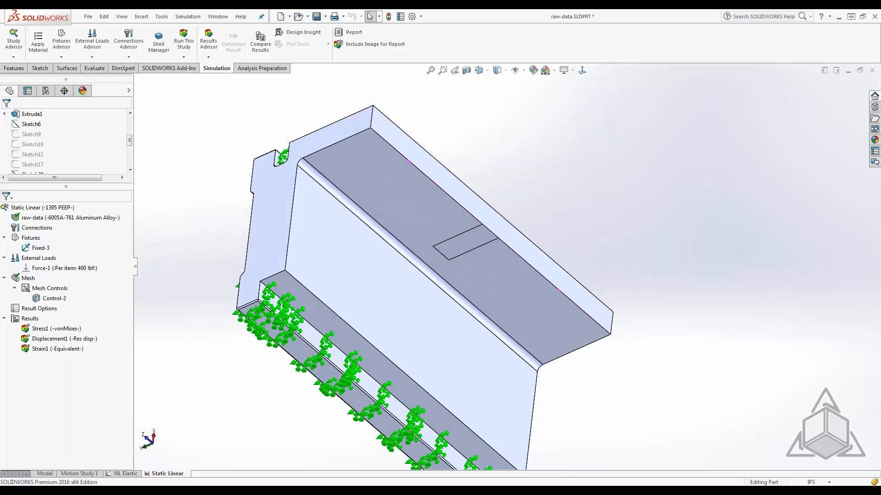
Step: Show the Force-1 load symbols and inspect the direction of the force on the flange's underside
{"action": "left_click", "coordinate": [84, 270]}
{"action": "right_click", "coordinate": [83, 270]}
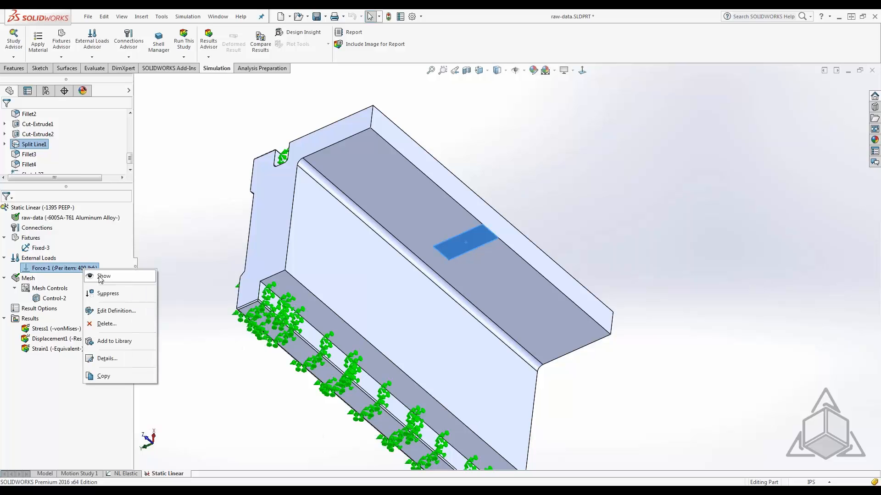
{"action": "left_click", "coordinate": [100, 277]}
{"action": "middle_click_drag", "start_coordinate": [201, 337], "coordinate": [214, 428]}
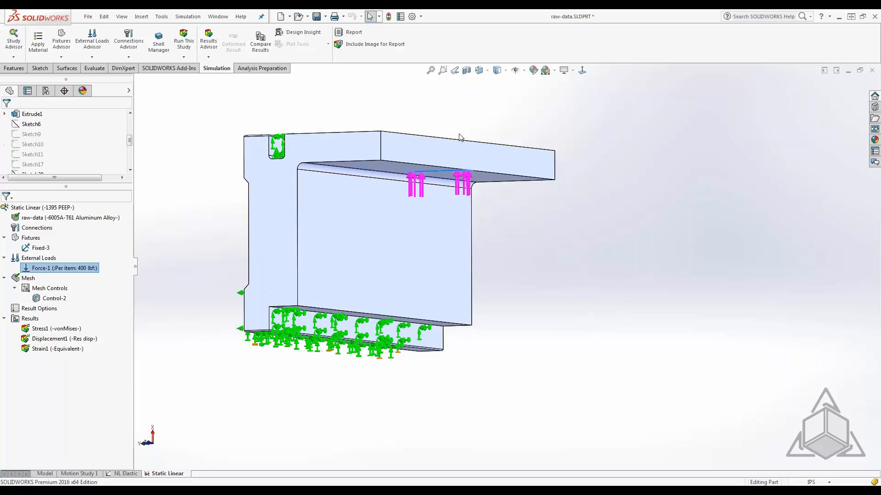
{"action": "scroll", "coordinate": [429, 204], "scroll_direction": "up", "scroll_amount": 3}
{"action": "middle_click_drag", "start_coordinate": [430, 204], "coordinate": [423, 182]}
Step: Hide the Force-1 load symbols and the Fixed-3 fixture symbols on the model
{"action": "right_click", "coordinate": [82, 268]}
{"action": "left_click", "coordinate": [110, 274]}
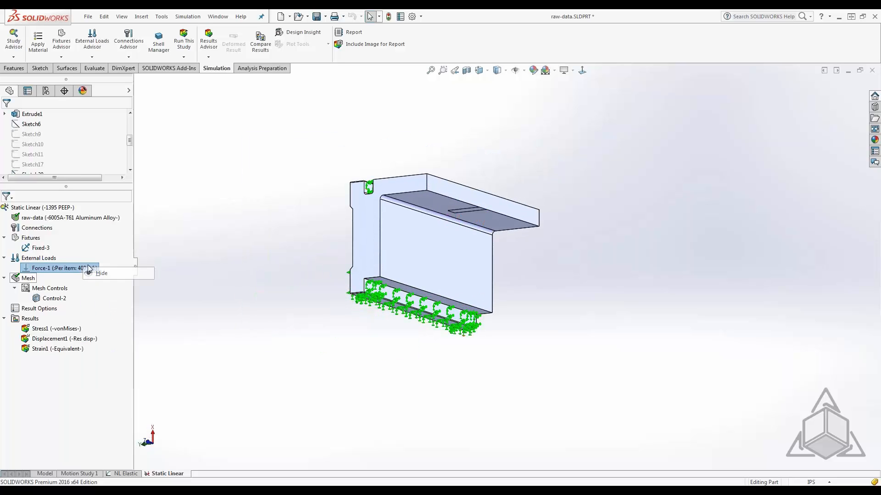
{"action": "right_click", "coordinate": [42, 249]}
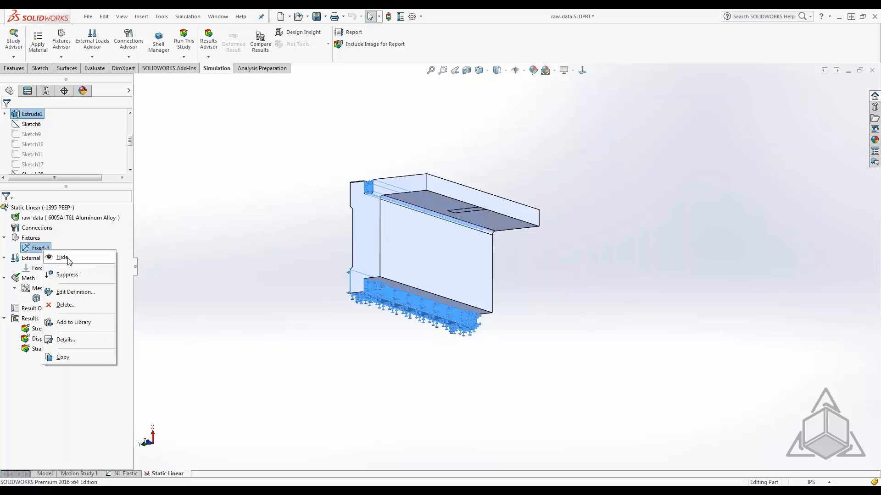
{"action": "left_click", "coordinate": [68, 260]}
{"action": "middle_click_drag", "start_coordinate": [282, 224], "coordinate": [336, 217]}
{"action": "scroll", "coordinate": [339, 205], "scroll_direction": "down", "scroll_amount": 1}
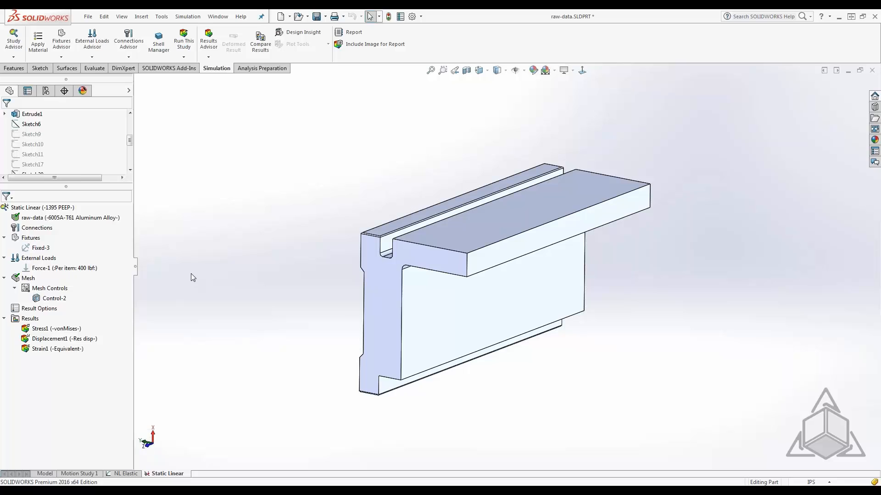
Step: Highlight the faces assigned to mesh control Control-2 and examine the fillet beneath the flange
{"action": "left_click", "coordinate": [59, 300]}
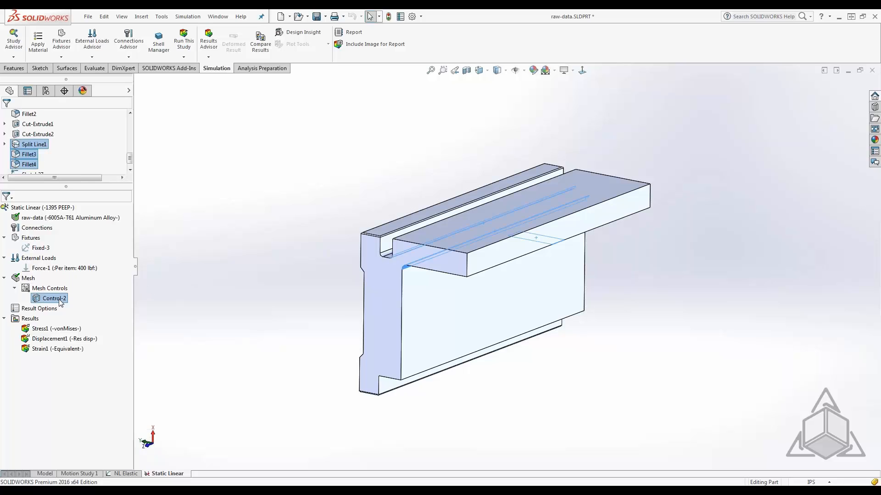
{"action": "left_click", "coordinate": [230, 301]}
{"action": "middle_click_drag", "start_coordinate": [234, 300], "coordinate": [252, 301]}
{"action": "left_click", "coordinate": [58, 300]}
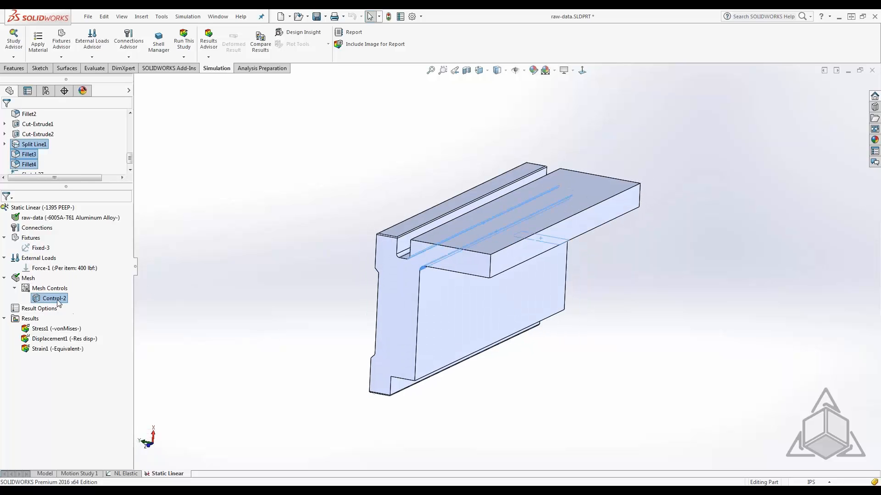
{"action": "left_click", "coordinate": [55, 299]}
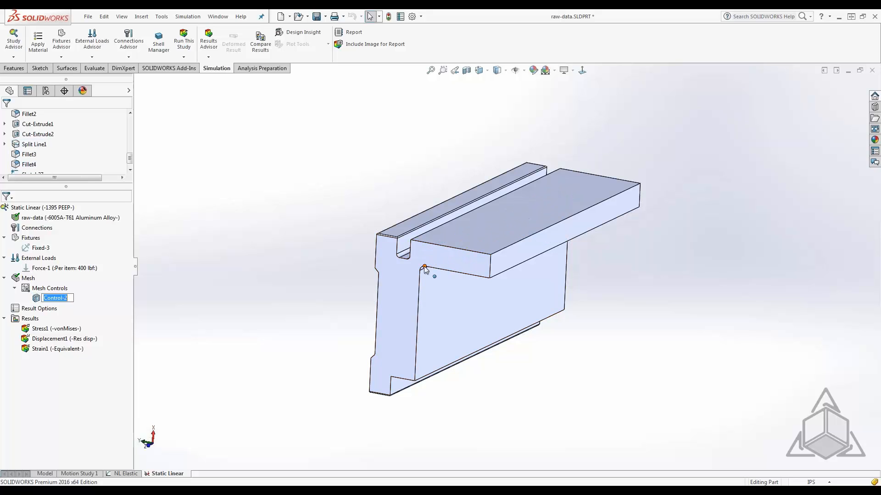
{"action": "left_click", "coordinate": [89, 302]}
{"action": "left_click", "coordinate": [62, 300]}
{"action": "middle_click_drag", "start_coordinate": [519, 382], "coordinate": [285, 317]}
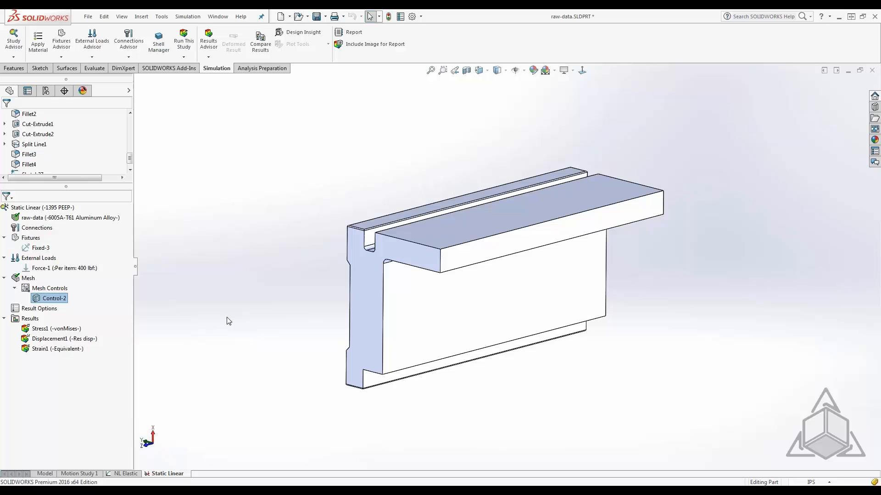
Step: Display the Stress1 von Mises plot, play its deformation animation, and close the animation
{"action": "double_click", "coordinate": [72, 329]}
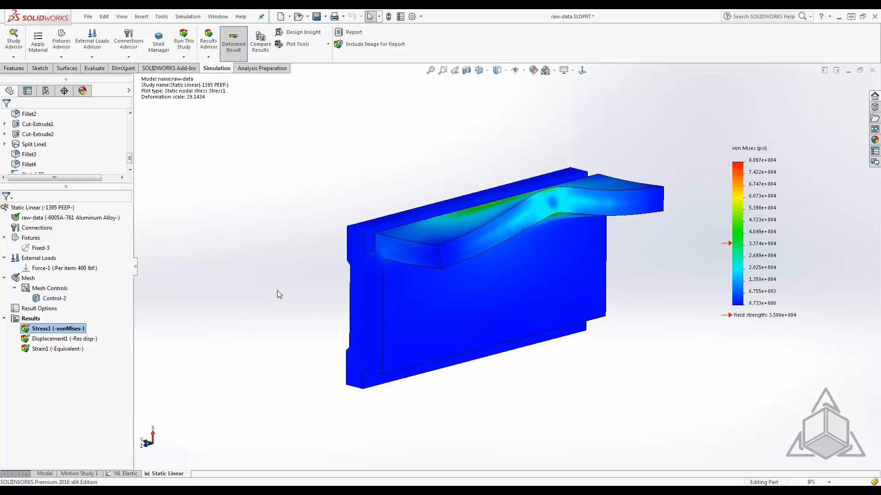
{"action": "middle_click_drag", "start_coordinate": [277, 291], "coordinate": [302, 308]}
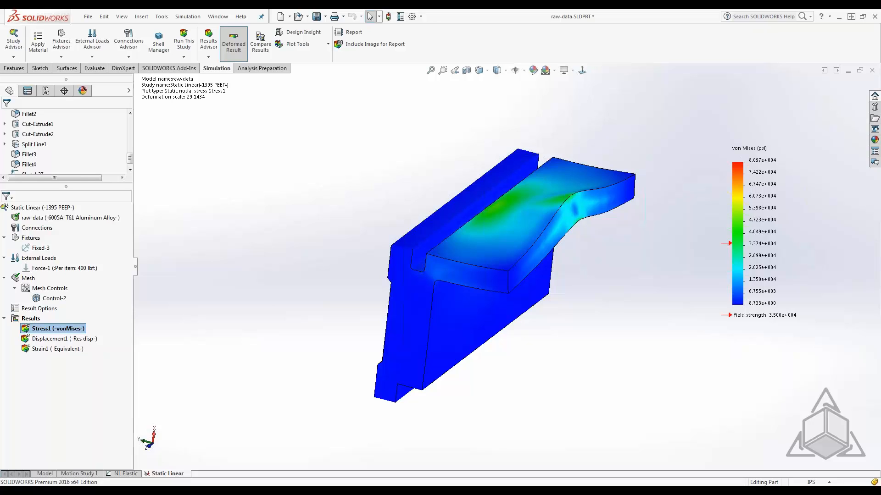
{"action": "right_click", "coordinate": [52, 328]}
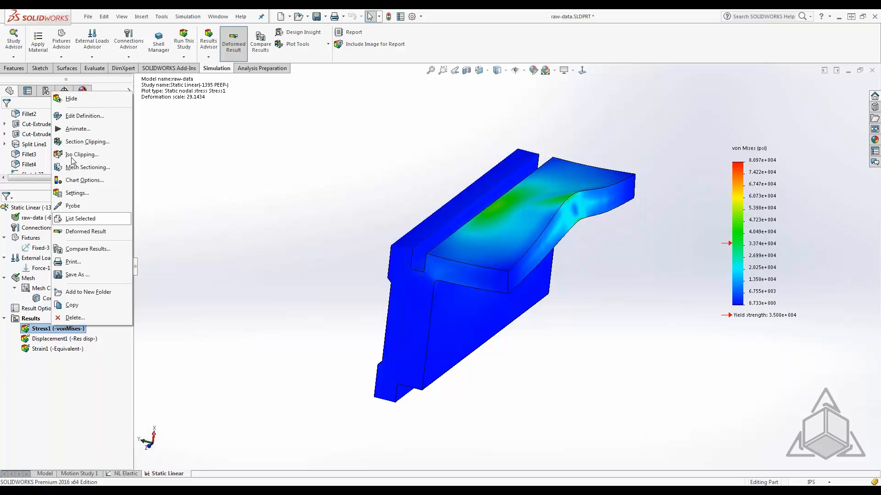
{"action": "left_click", "coordinate": [73, 129]}
{"action": "middle_click_drag", "start_coordinate": [325, 326], "coordinate": [402, 318]}
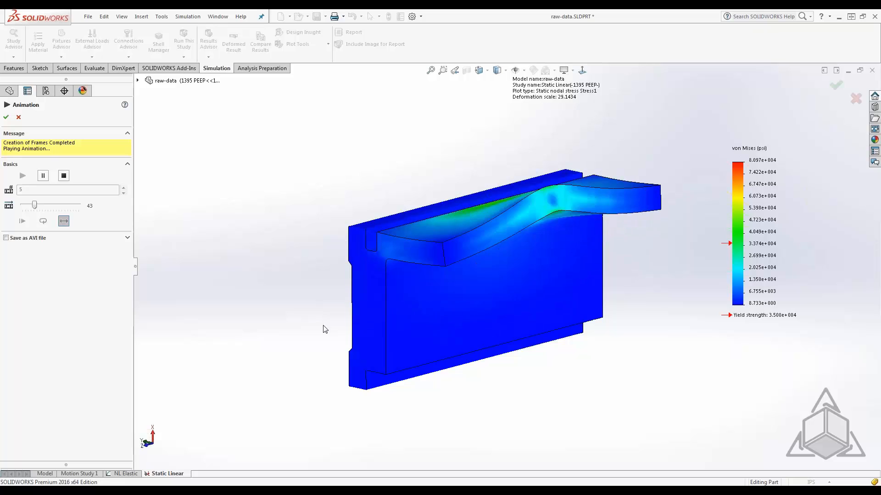
{"action": "left_click", "coordinate": [18, 118]}
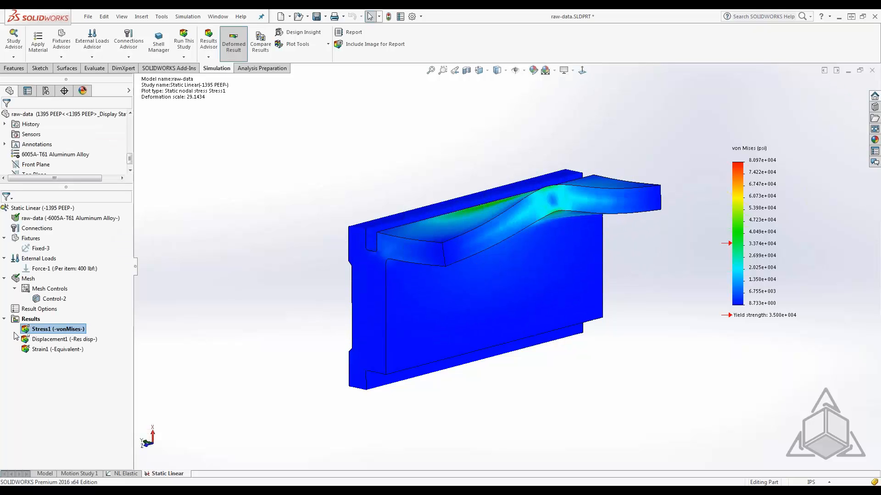
Step: Display the Displacement1 resultant displacement plot and examine the deformed flange
{"action": "double_click", "coordinate": [50, 339]}
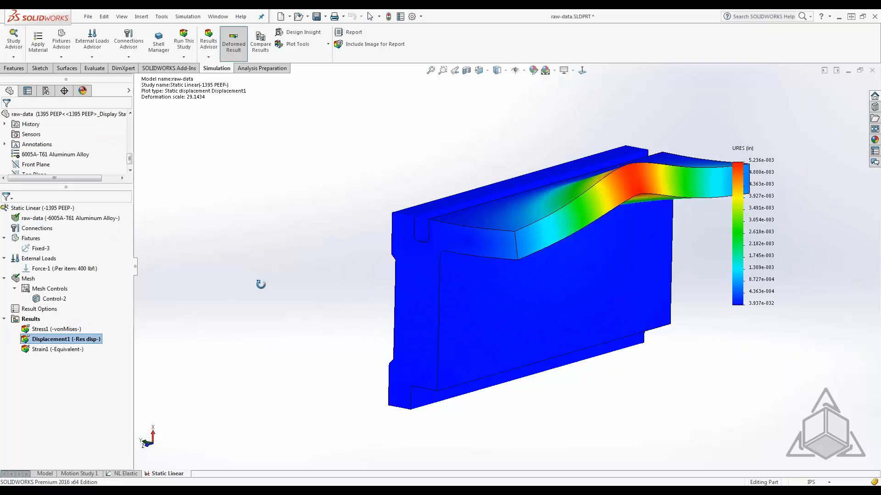
{"action": "middle_click_drag", "start_coordinate": [263, 289], "coordinate": [257, 295]}
{"action": "scroll", "coordinate": [513, 261], "scroll_direction": "up", "scroll_amount": 3}
{"action": "scroll", "coordinate": [610, 247], "scroll_direction": "down", "scroll_amount": 1}
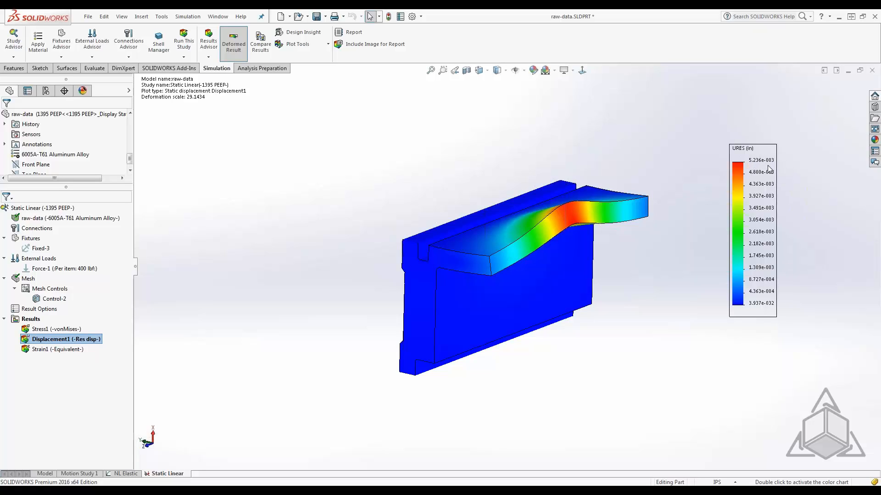
Step: Set the deformed shape of the Displacement1 plot to True scale and inspect the flange
{"action": "right_click", "coordinate": [56, 340]}
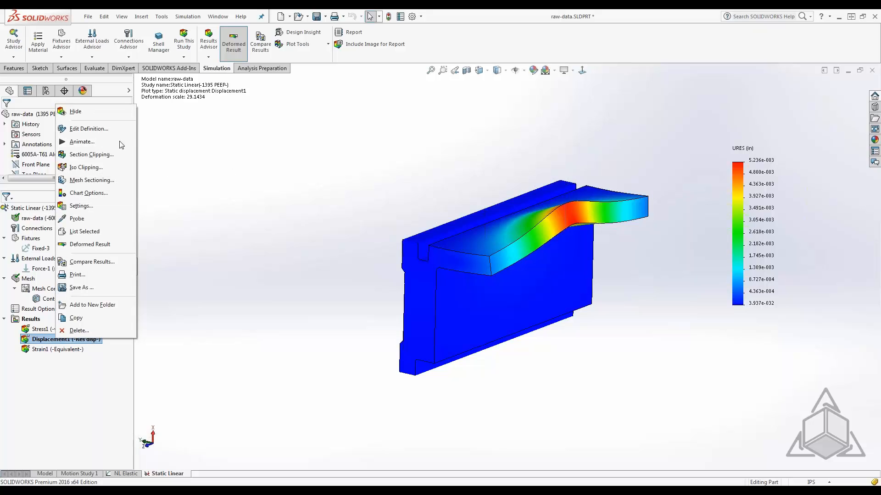
{"action": "left_click", "coordinate": [89, 130]}
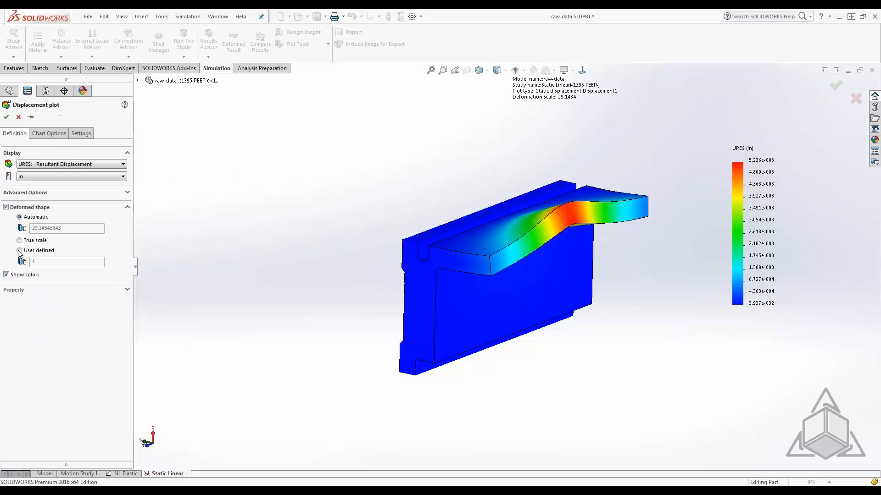
{"action": "left_click", "coordinate": [19, 241]}
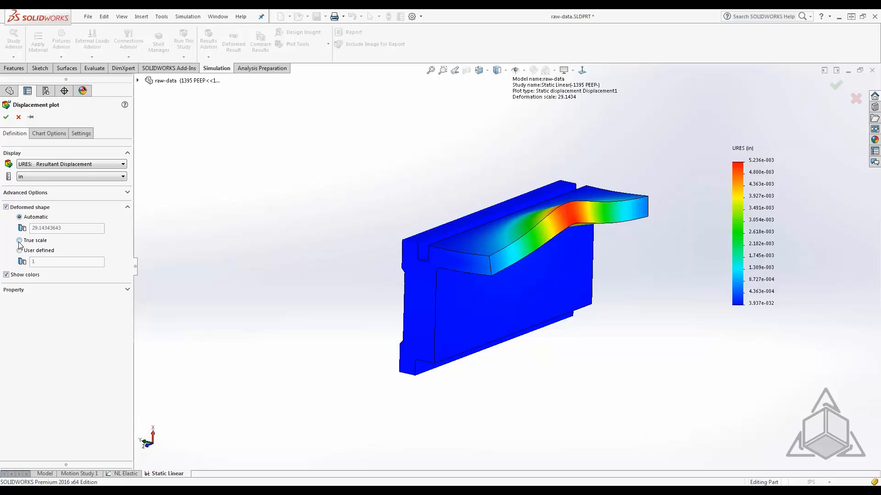
{"action": "left_click", "coordinate": [6, 117]}
{"action": "mouse_move", "coordinate": [334, 272]}
{"action": "middle_mouse_down"}
{"action": "mouse_move", "coordinate": [332, 254]}
{"action": "mouse_move", "coordinate": [368, 253]}
{"action": "mouse_move", "coordinate": [360, 246]}
{"action": "mouse_move", "coordinate": [291, 260]}
{"action": "mouse_move", "coordinate": [323, 259]}
{"action": "middle_mouse_up"}
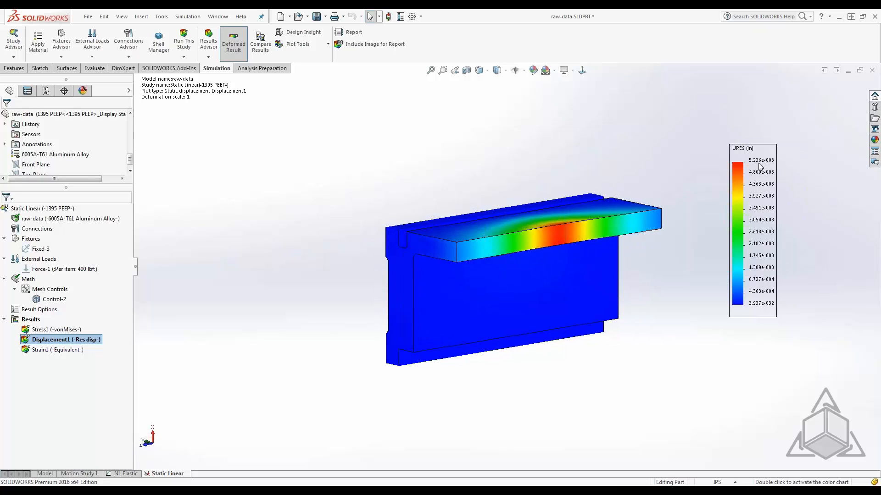
{"action": "mouse_move", "coordinate": [536, 274]}
{"action": "middle_mouse_down"}
{"action": "mouse_move", "coordinate": [541, 244]}
{"action": "mouse_move", "coordinate": [596, 271]}
{"action": "mouse_move", "coordinate": [546, 280]}
{"action": "middle_mouse_up"}
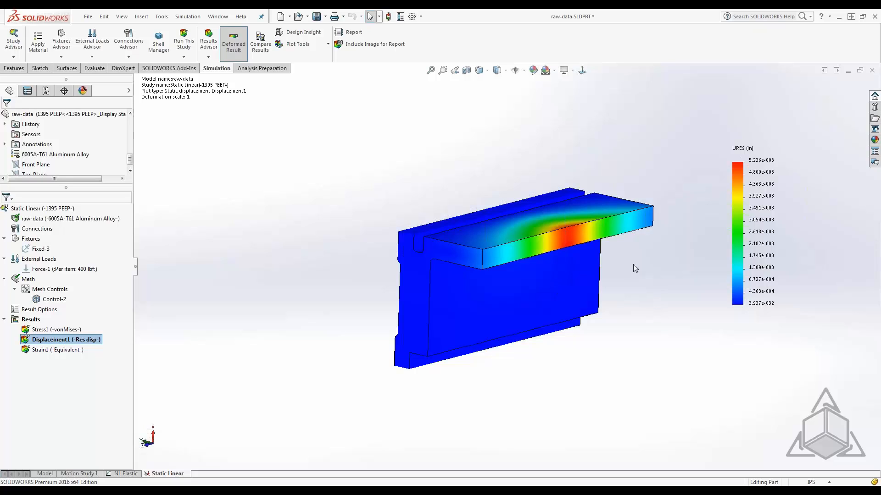
Step: Set the Displacement1 plot's boundary option to Mesh and inspect the refined elements on the flange's underside
{"action": "mouse_move", "coordinate": [46, 300]}
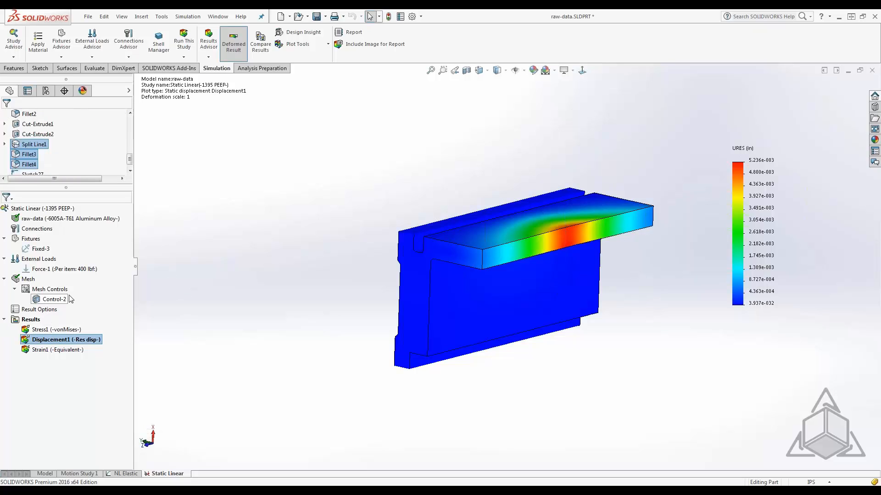
{"action": "right_click", "coordinate": [41, 340]}
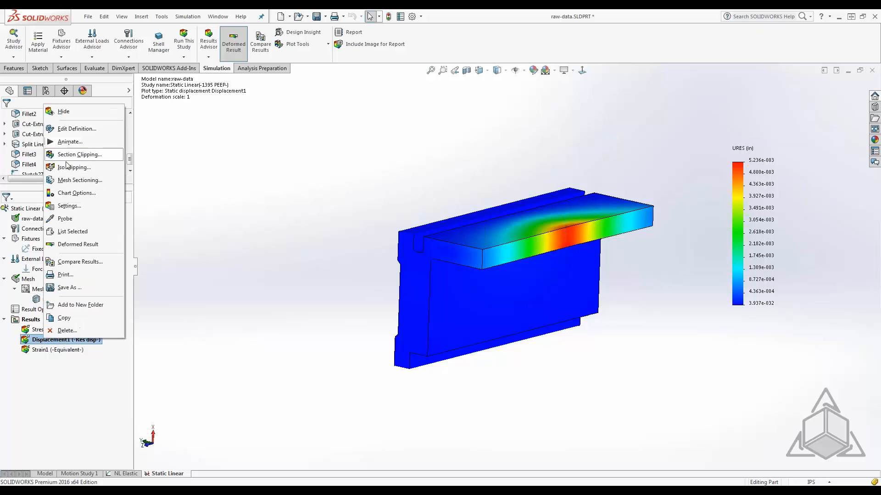
{"action": "left_click", "coordinate": [73, 129]}
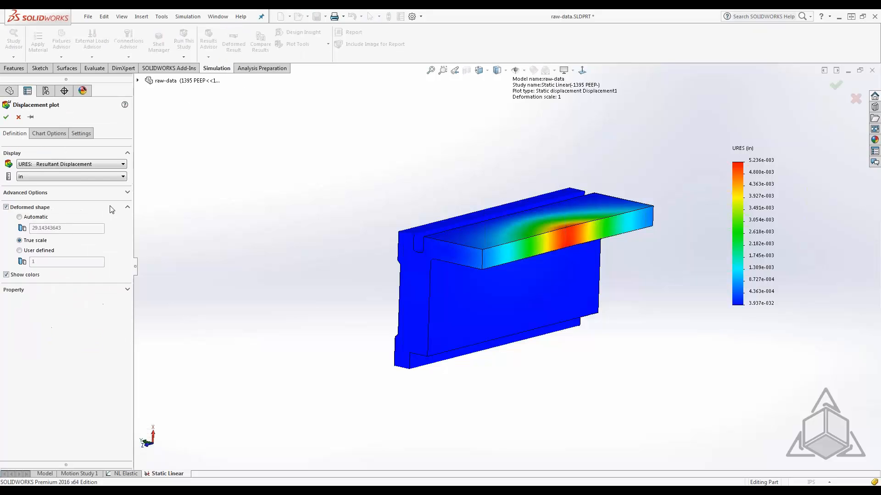
{"action": "left_click", "coordinate": [80, 134]}
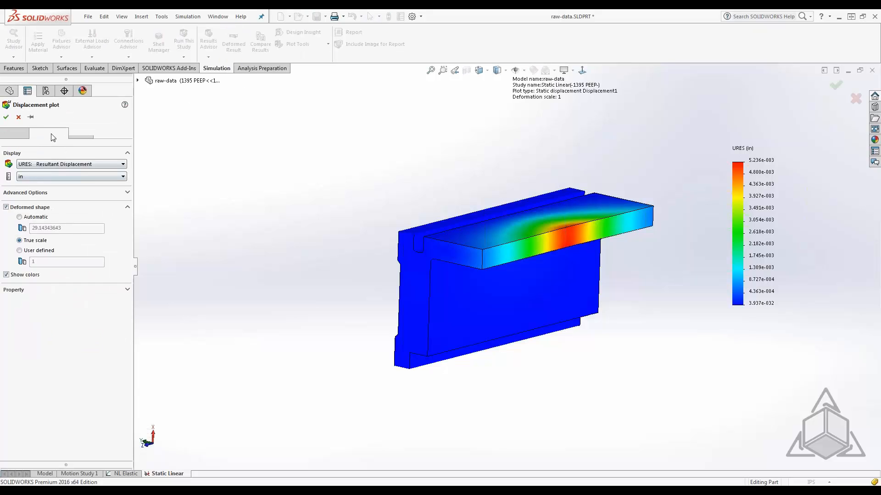
{"action": "left_click", "coordinate": [80, 134]}
{"action": "left_click", "coordinate": [71, 192]}
{"action": "left_click", "coordinate": [36, 211]}
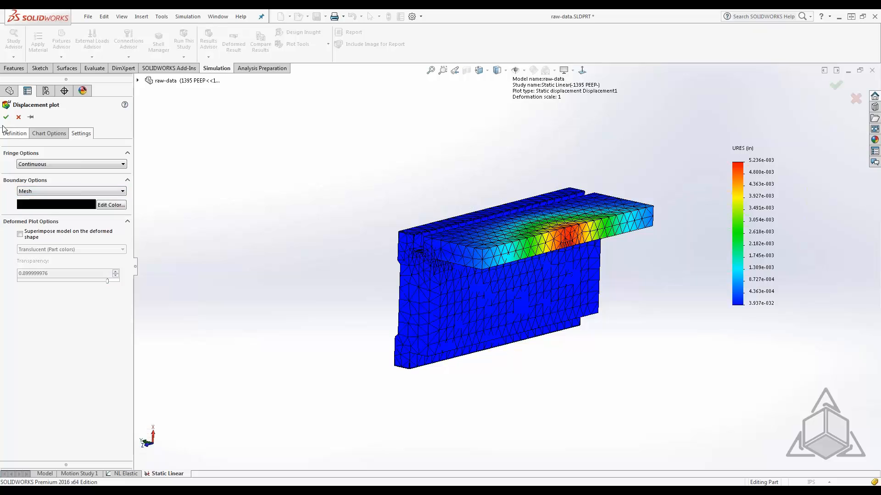
{"action": "left_click", "coordinate": [6, 117]}
{"action": "scroll", "coordinate": [494, 213], "scroll_direction": "down", "scroll_amount": 3}
{"action": "middle_click_drag", "start_coordinate": [494, 213], "coordinate": [603, 234]}
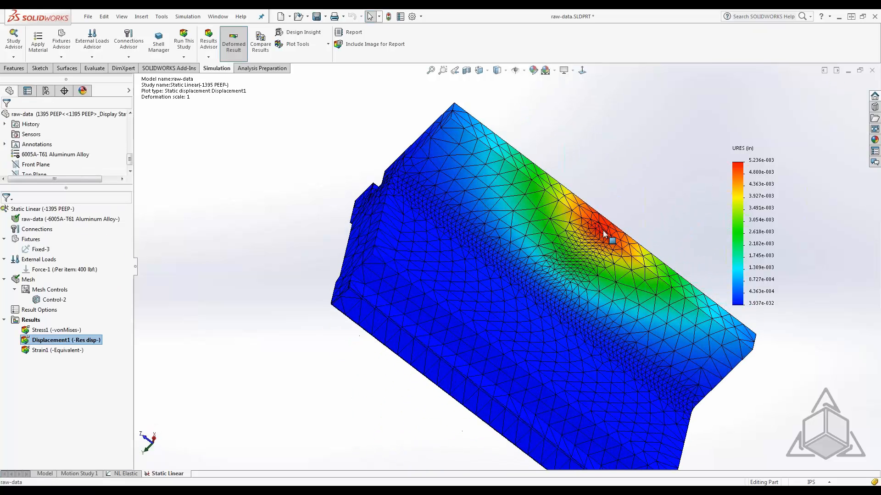
Step: Examine the meshed Displacement1 plot around the flange's split line, underside fillet and end face, then the whole part
{"action": "middle_click_drag", "start_coordinate": [572, 170], "coordinate": [601, 280]}
{"action": "scroll", "coordinate": [413, 200], "scroll_direction": "down", "scroll_amount": 3}
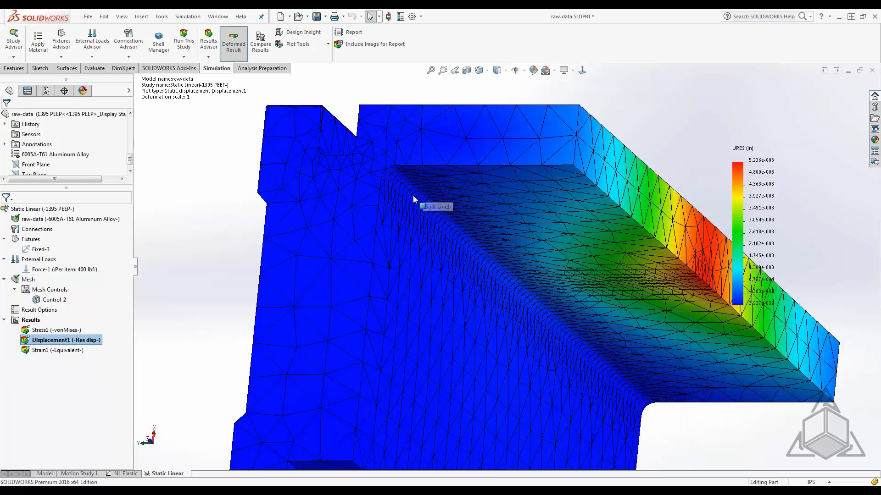
{"action": "middle_click_drag", "start_coordinate": [426, 171], "coordinate": [454, 244]}
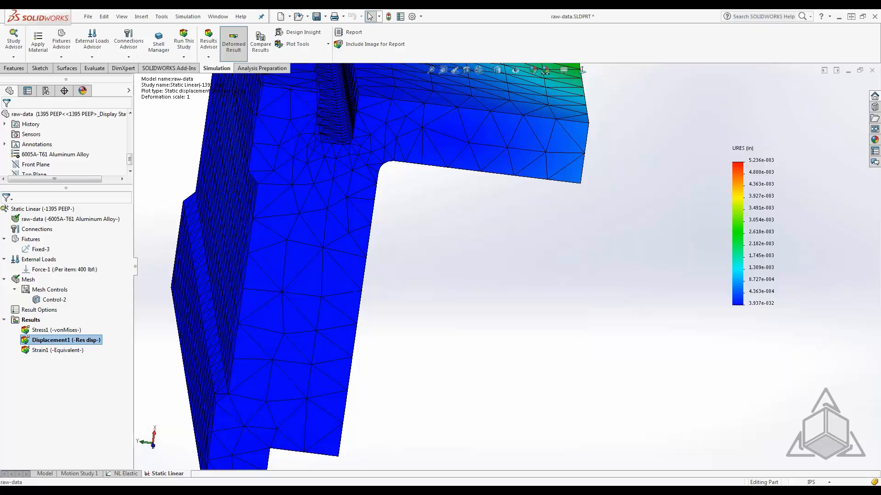
{"action": "scroll", "coordinate": [363, 177], "scroll_direction": "up", "scroll_amount": 5}
{"action": "mouse_move", "coordinate": [423, 213]}
{"action": "middle_mouse_down"}
{"action": "mouse_move", "coordinate": [411, 195]}
{"action": "mouse_move", "coordinate": [444, 204]}
{"action": "mouse_move", "coordinate": [436, 215]}
{"action": "middle_mouse_up"}
{"action": "scroll", "coordinate": [441, 205], "scroll_direction": "down", "scroll_amount": 4}
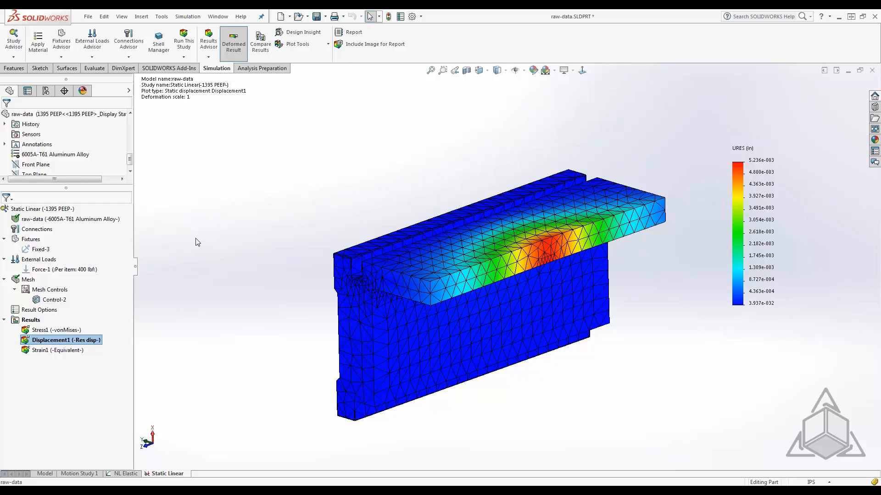
Step: Review the elastic modulus and yield strength of the Static Linear study's part material, and close it without saving library changes
{"action": "right_click", "coordinate": [72, 219]}
{"action": "left_click", "coordinate": [76, 224]}
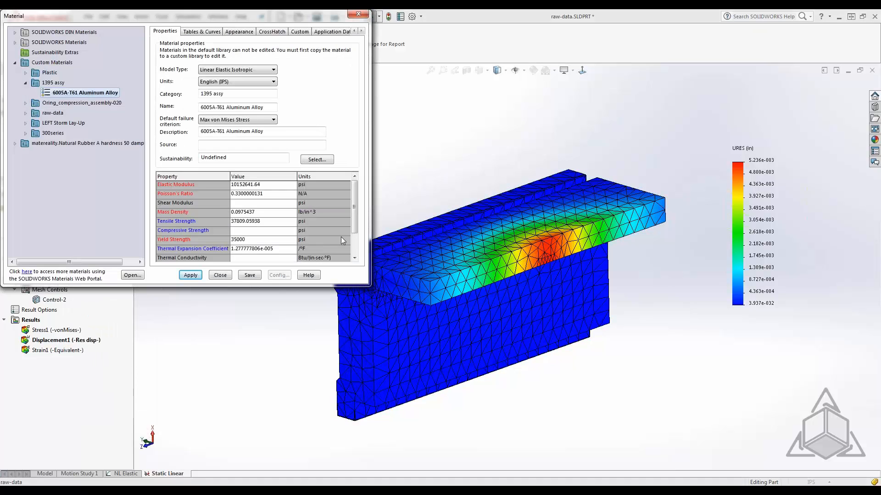
{"action": "mouse_move", "coordinate": [351, 214]}
{"action": "left_mouse_down"}
{"action": "mouse_move", "coordinate": [354, 240]}
{"action": "mouse_move", "coordinate": [354, 203]}
{"action": "left_mouse_up"}
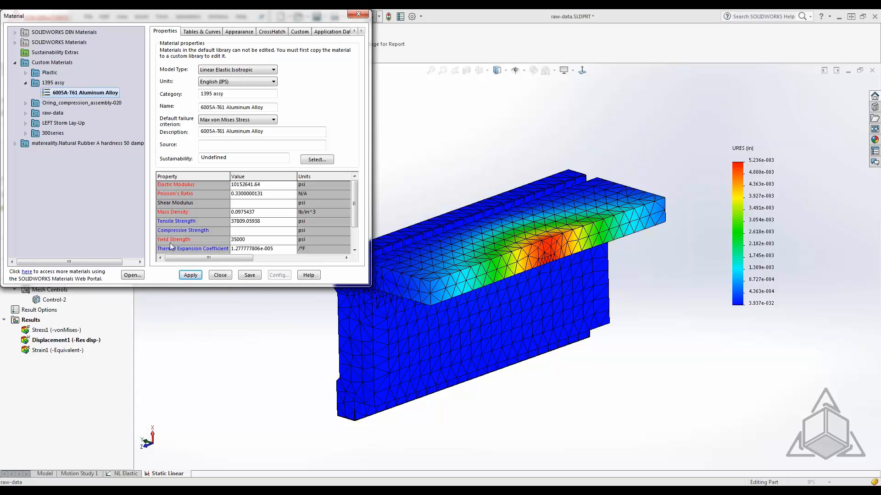
{"action": "mouse_move", "coordinate": [355, 224]}
{"action": "left_mouse_down"}
{"action": "mouse_move", "coordinate": [354, 237]}
{"action": "mouse_move", "coordinate": [353, 210]}
{"action": "left_mouse_up"}
{"action": "left_click", "coordinate": [220, 276]}
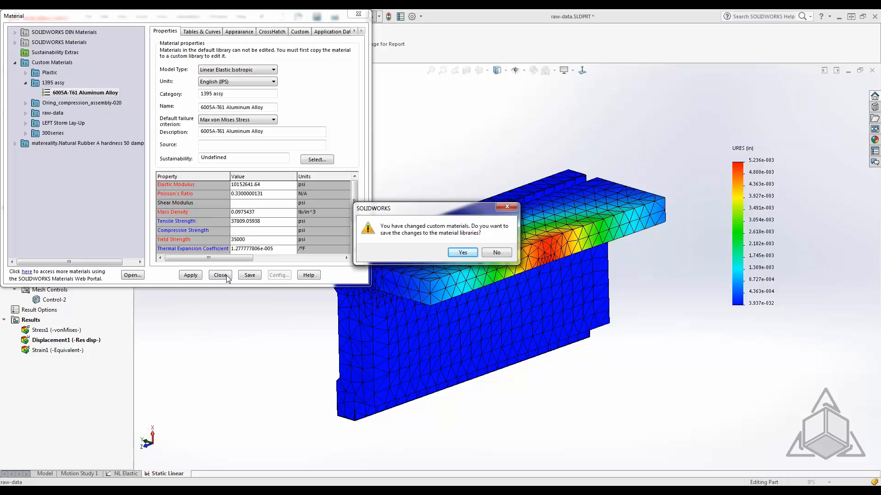
{"action": "left_click", "coordinate": [497, 253]}
{"action": "middle_click_drag", "start_coordinate": [342, 223], "coordinate": [349, 221]}
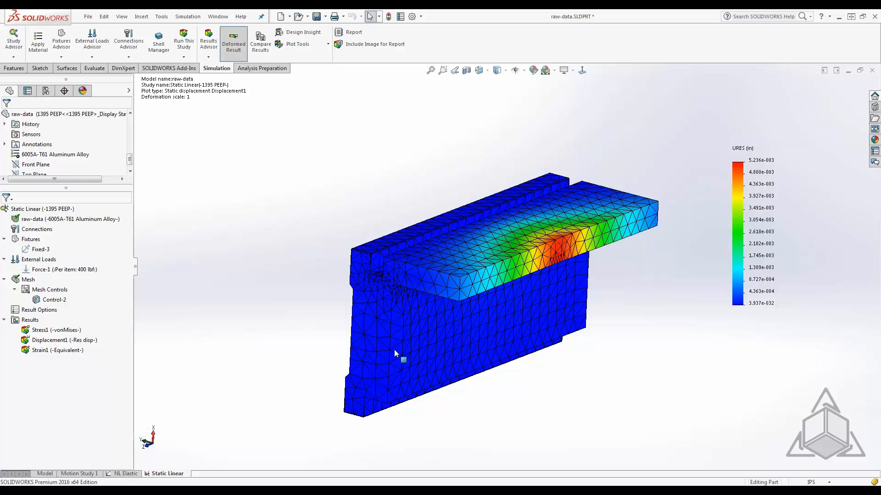
{"action": "middle_click_drag", "start_coordinate": [477, 334], "coordinate": [421, 265]}
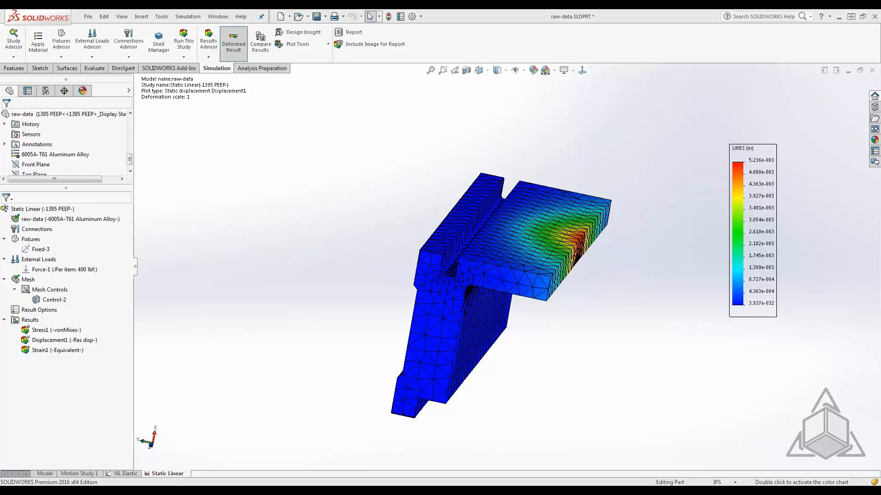
Step: Switch to the Specimen_RawData_5.xlsx workbook in Excel, maximize it and review the test data down to the last row
{"action": "left_click_drag", "start_coordinate": [880, 93], "coordinate": [599, 91]}
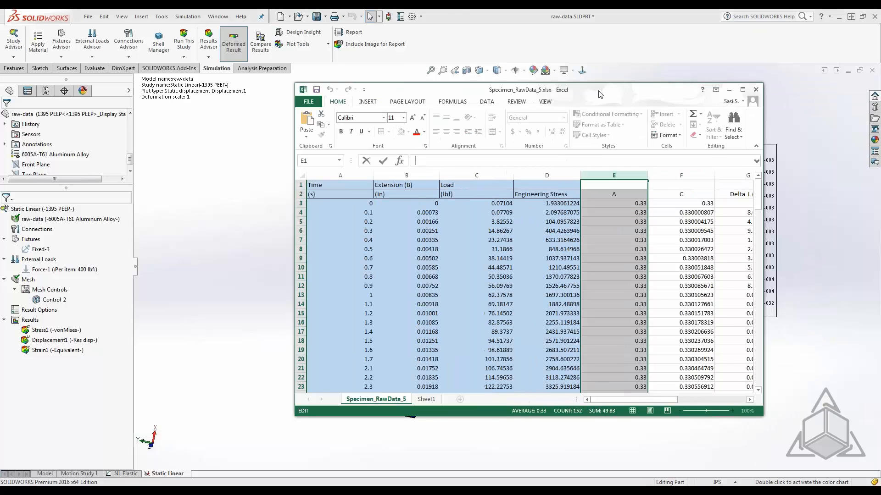
{"action": "double_click", "coordinate": [598, 91]}
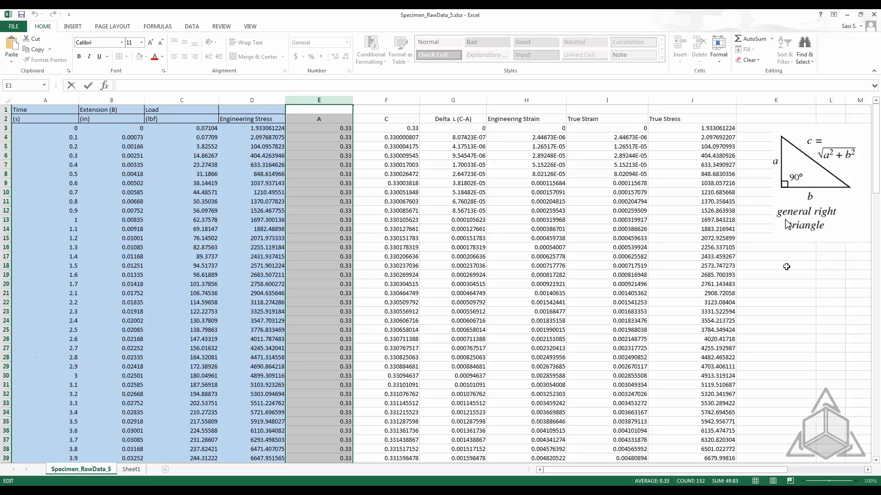
{"action": "left_click_drag", "start_coordinate": [876, 190], "coordinate": [873, 457]}
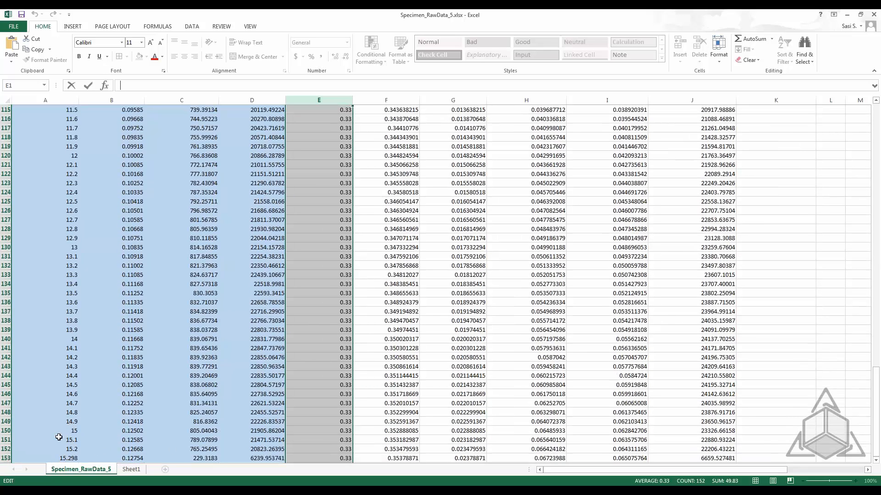
{"action": "left_click_drag", "start_coordinate": [875, 428], "coordinate": [866, 163]}
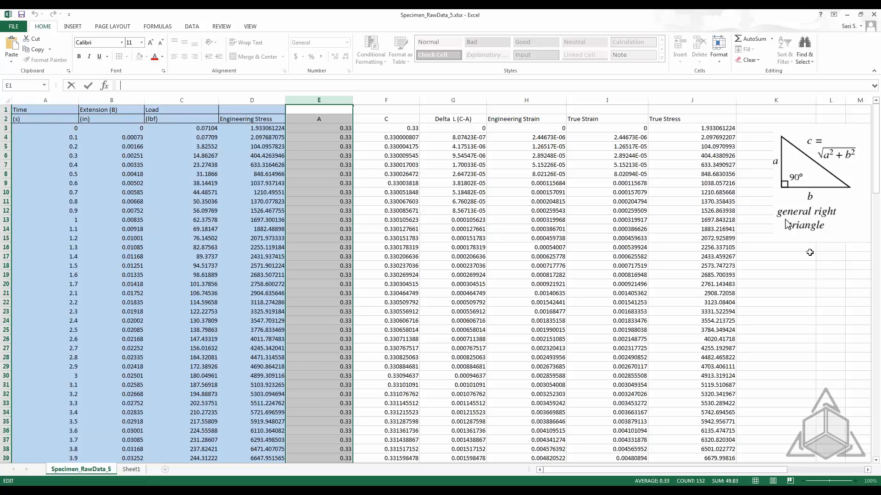
{"action": "mouse_move", "coordinate": [876, 189]}
{"action": "left_mouse_down"}
{"action": "mouse_move", "coordinate": [878, 452]}
{"action": "mouse_move", "coordinate": [879, 181]}
{"action": "left_mouse_up"}
Step: Examine the Engineering Stress column and the right-triangle and deflected-flange illustrations beside the table
{"action": "left_click_drag", "start_coordinate": [208, 135], "coordinate": [212, 129]}
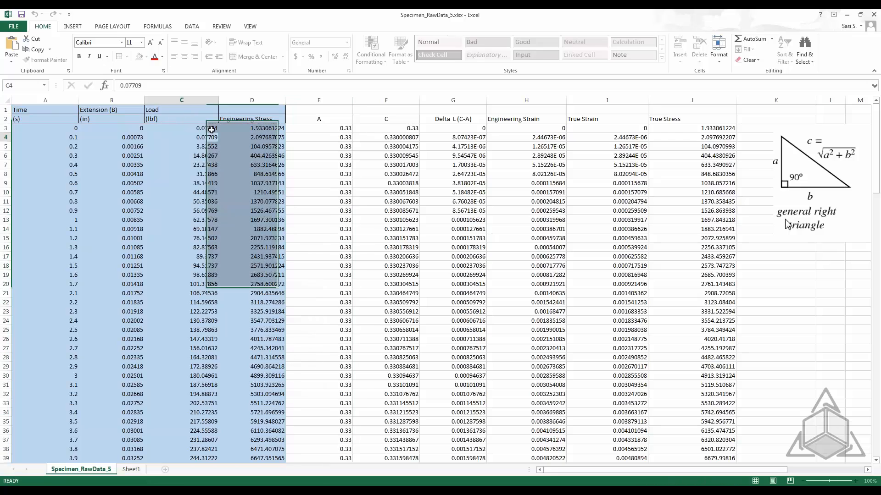
{"action": "left_click", "coordinate": [269, 121]}
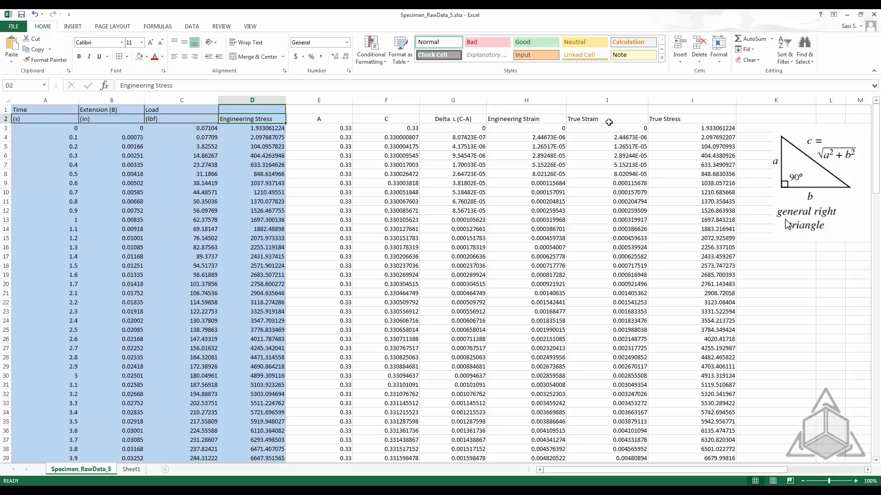
{"action": "left_click_drag", "start_coordinate": [602, 470], "coordinate": [675, 472]}
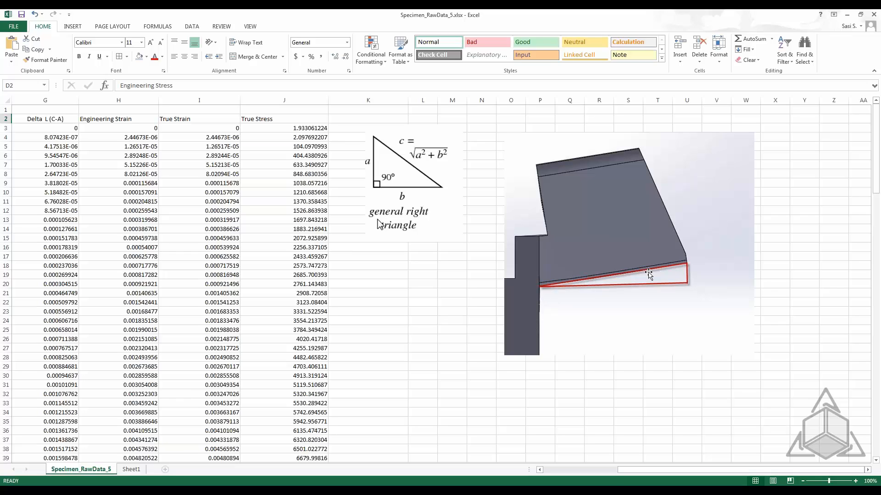
{"action": "left_click_drag", "start_coordinate": [667, 471], "coordinate": [633, 471]}
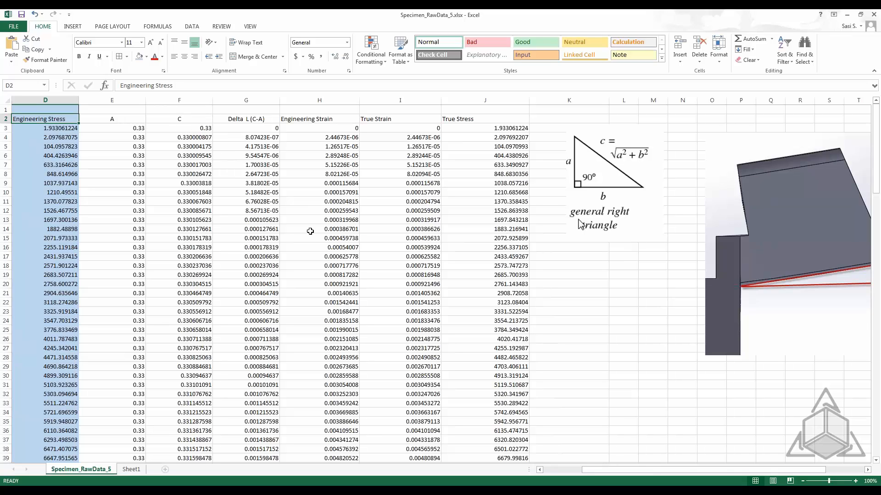
{"action": "left_click_drag", "start_coordinate": [595, 472], "coordinate": [606, 471]}
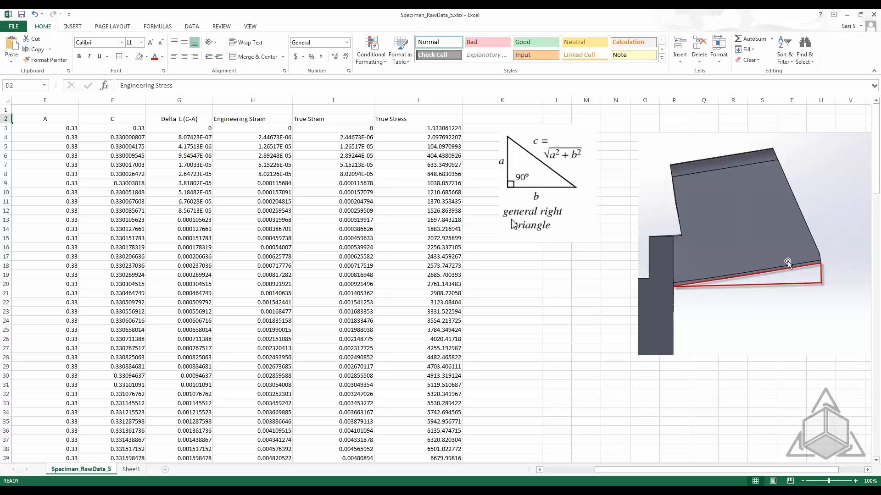
Step: Inspect the row 3 formulas for C, Delta L and Engineering Strain
{"action": "left_click", "coordinate": [122, 130]}
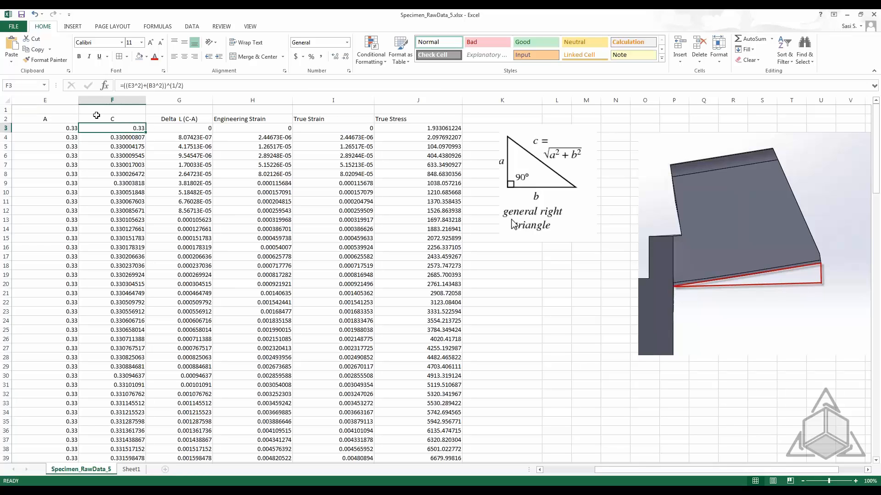
{"action": "left_click", "coordinate": [178, 118]}
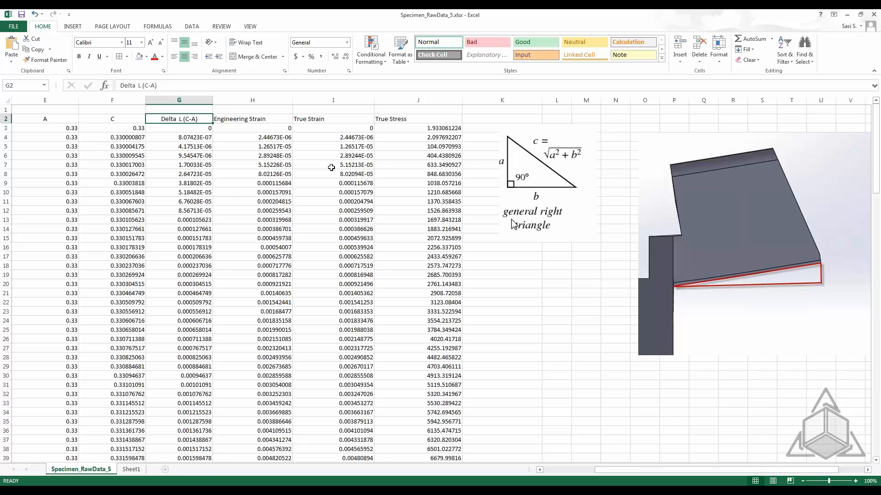
{"action": "left_click", "coordinate": [66, 130]}
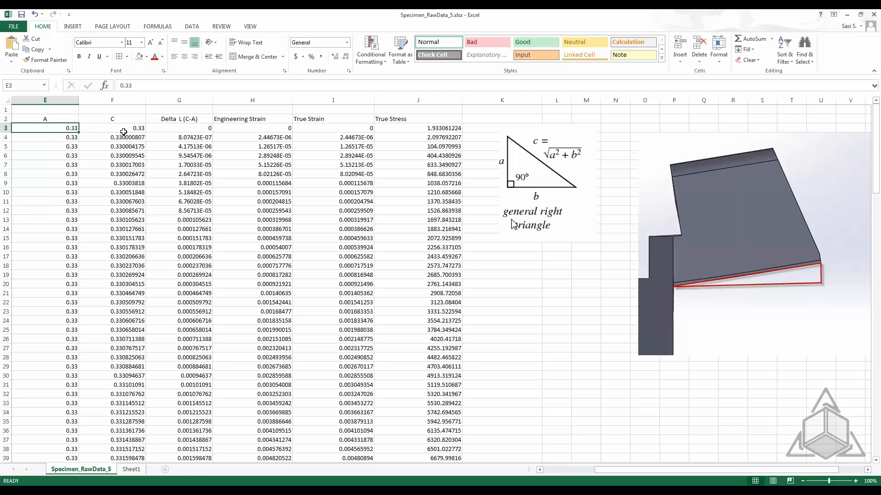
{"action": "left_click", "coordinate": [184, 130]}
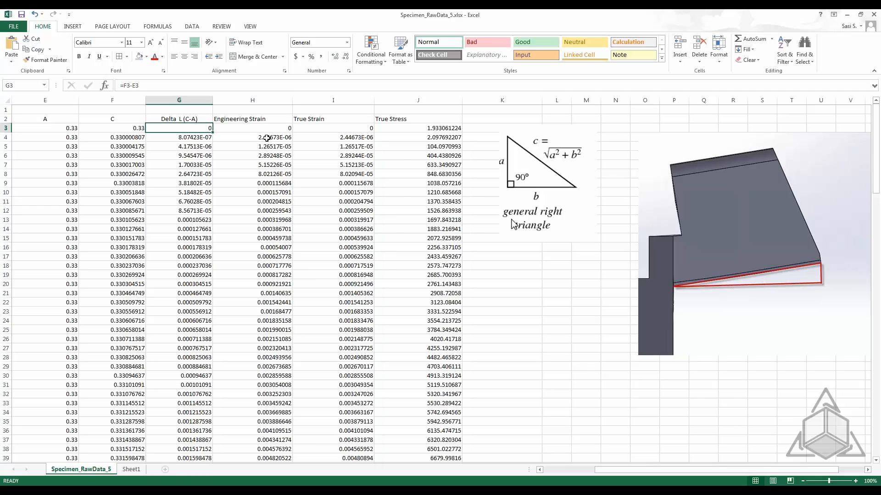
{"action": "left_click", "coordinate": [266, 138]}
{"action": "left_click", "coordinate": [268, 128]}
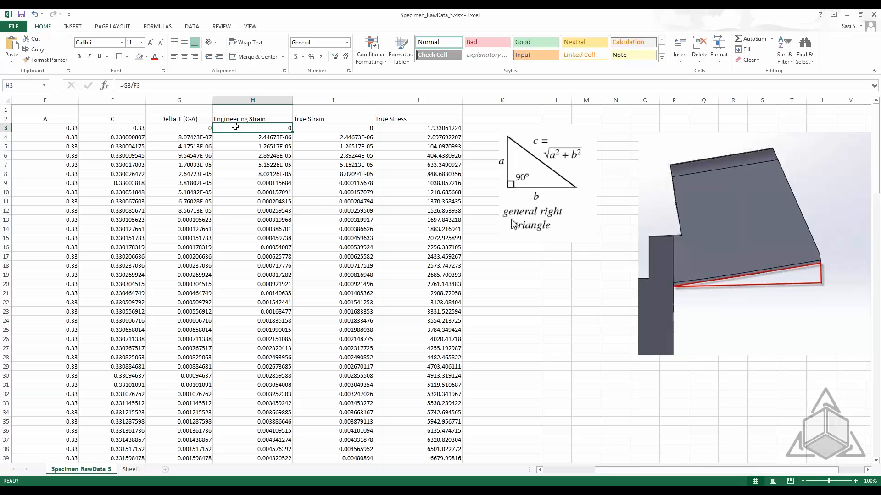
Step: Check the Engineering Stress and Engineering Strain columns and inspect the row 3 formulas for True Strain and True Stress
{"action": "left_click_drag", "start_coordinate": [618, 470], "coordinate": [580, 475]}
{"action": "left_click", "coordinate": [186, 119]}
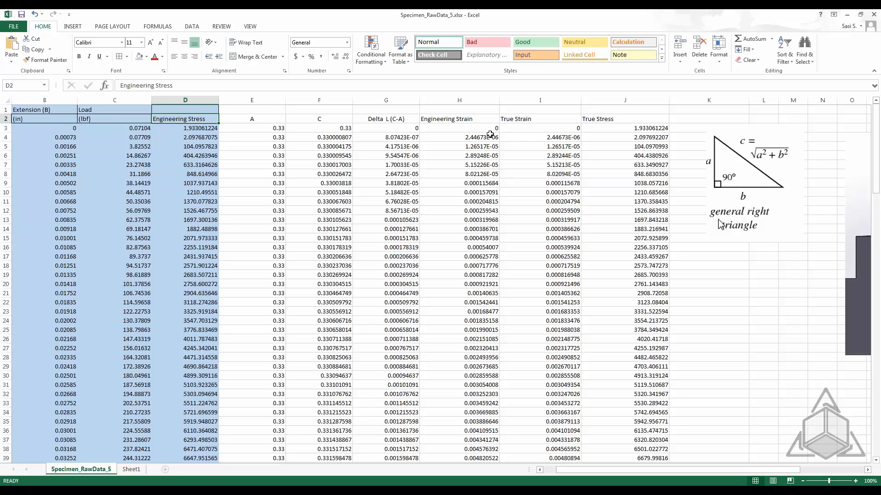
{"action": "left_click", "coordinate": [457, 128]}
{"action": "left_click", "coordinate": [507, 128]}
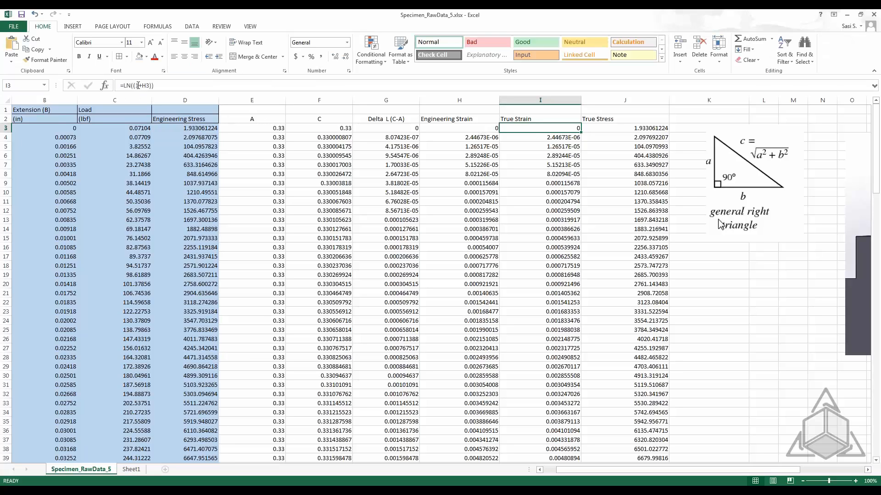
{"action": "left_click", "coordinate": [601, 129]}
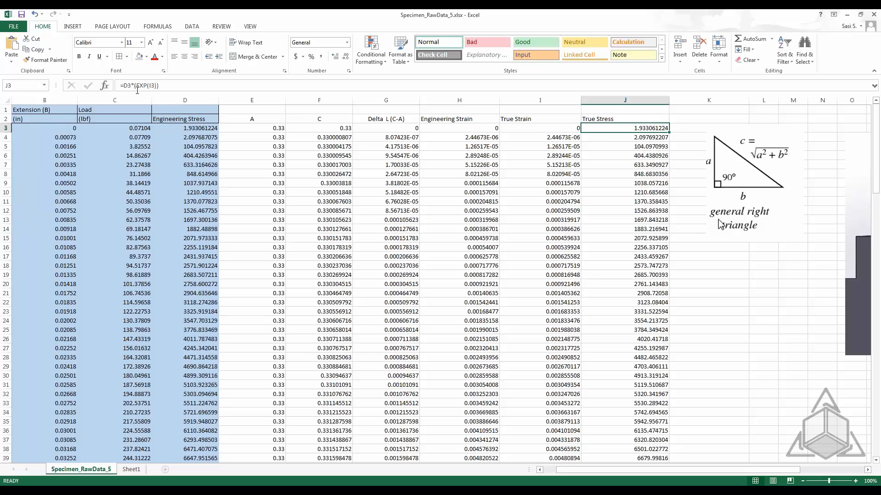
Step: Copy the True Strain and True Stress data from row 3 downward
{"action": "left_click", "coordinate": [536, 129]}
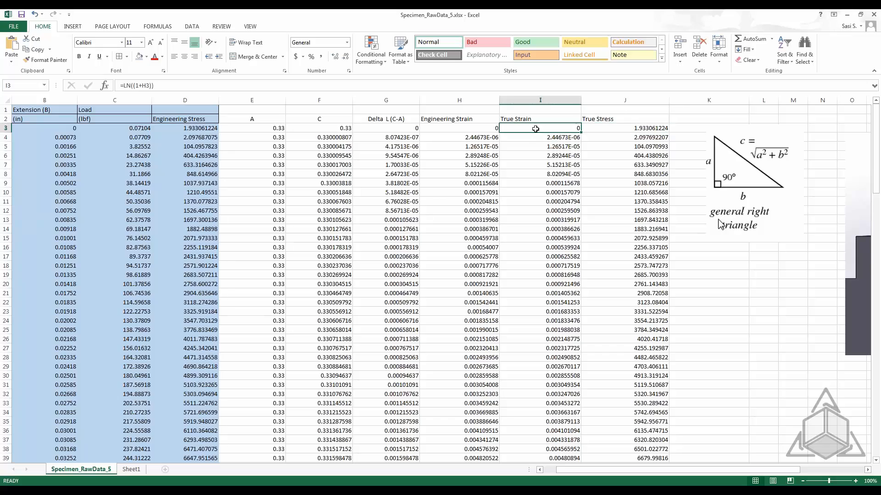
{"action": "left_click_drag", "start_coordinate": [535, 129], "coordinate": [630, 461]}
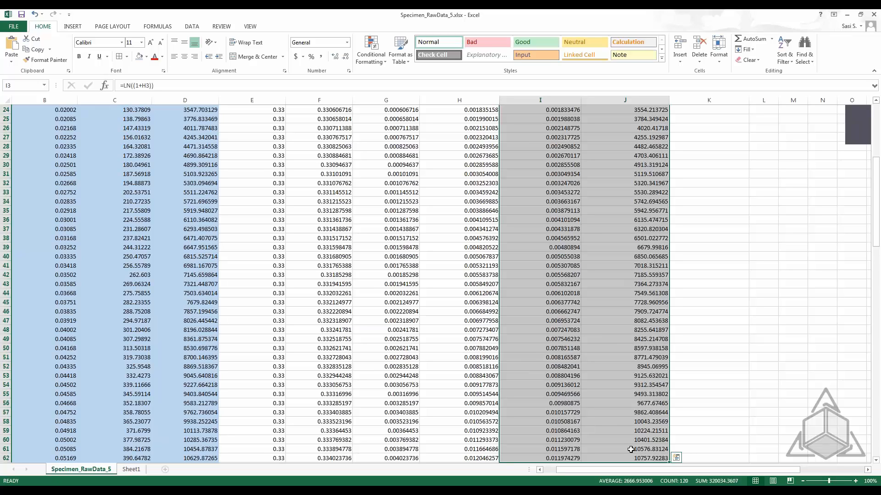
{"action": "key", "text": "ctrl+c"}
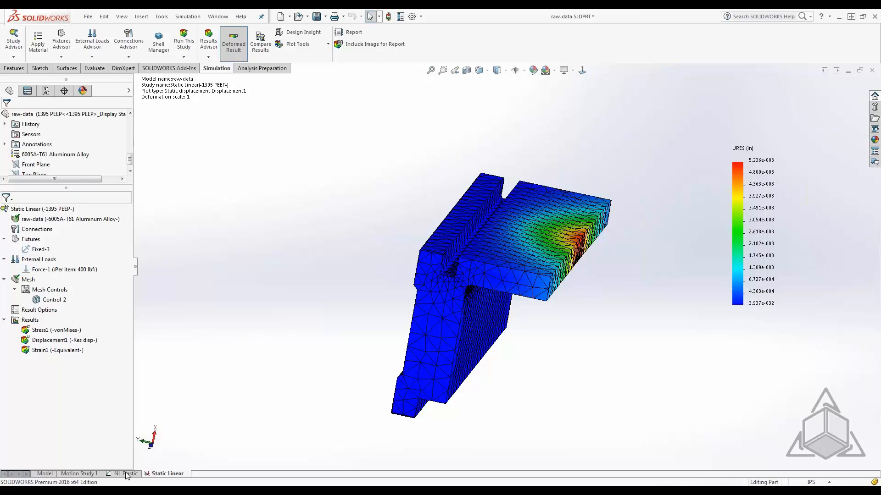
Step: Switch to the NL Elastic study in SOLIDWORKS and set the part material's model type to Nonlinear Elastic
{"action": "left_click", "coordinate": [127, 475]}
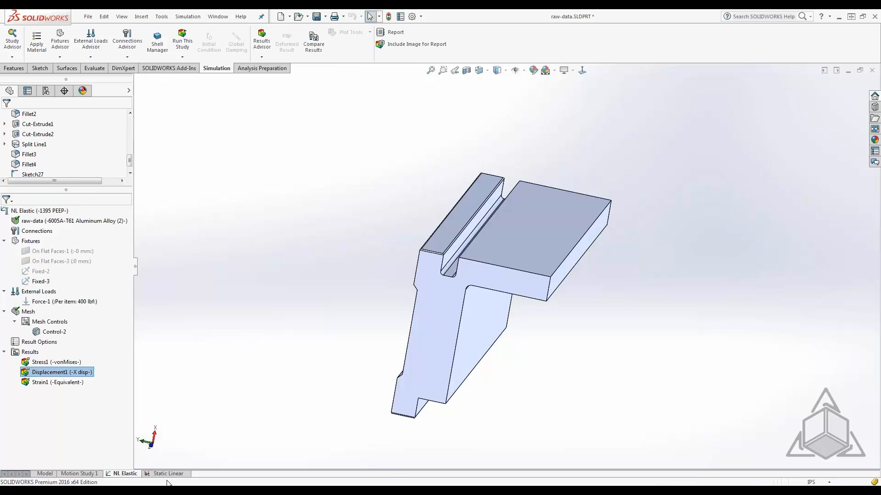
{"action": "right_click", "coordinate": [66, 222]}
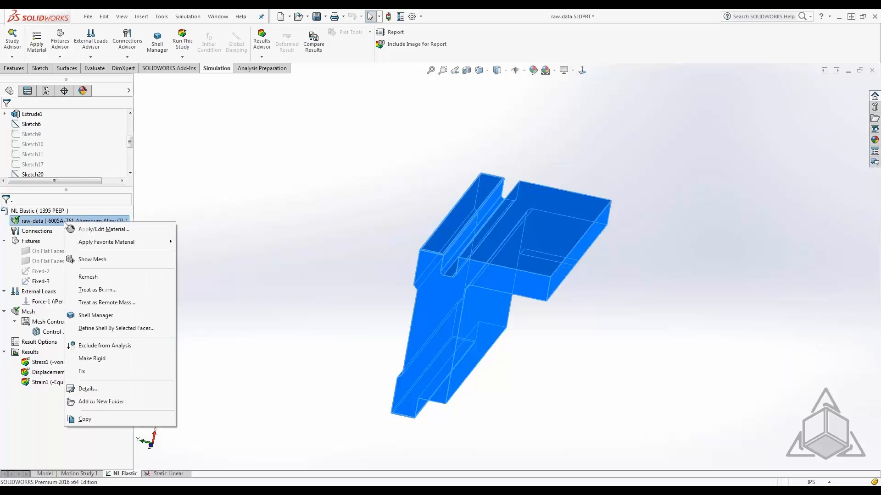
{"action": "left_click", "coordinate": [101, 229]}
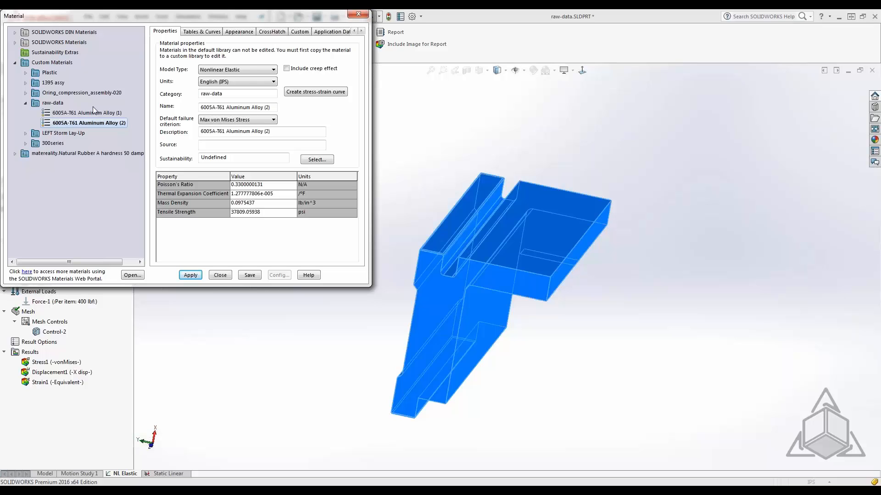
{"action": "left_click", "coordinate": [265, 70]}
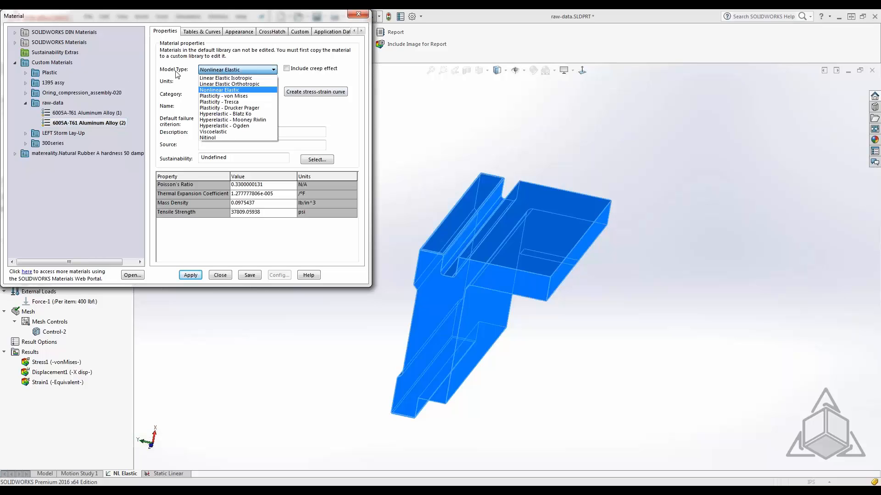
{"action": "left_click", "coordinate": [220, 91]}
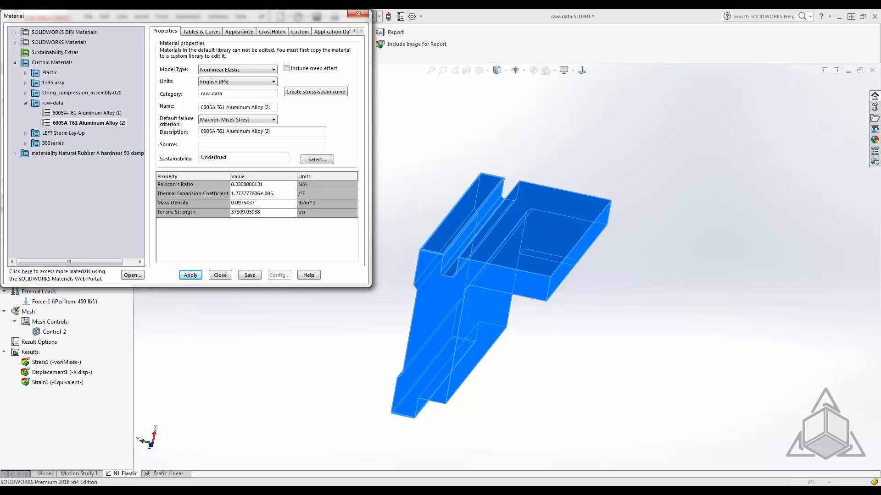
Step: Open the material's stress-strain curve table and view the plotted curve in an enlarged graph window
{"action": "left_click", "coordinate": [299, 94]}
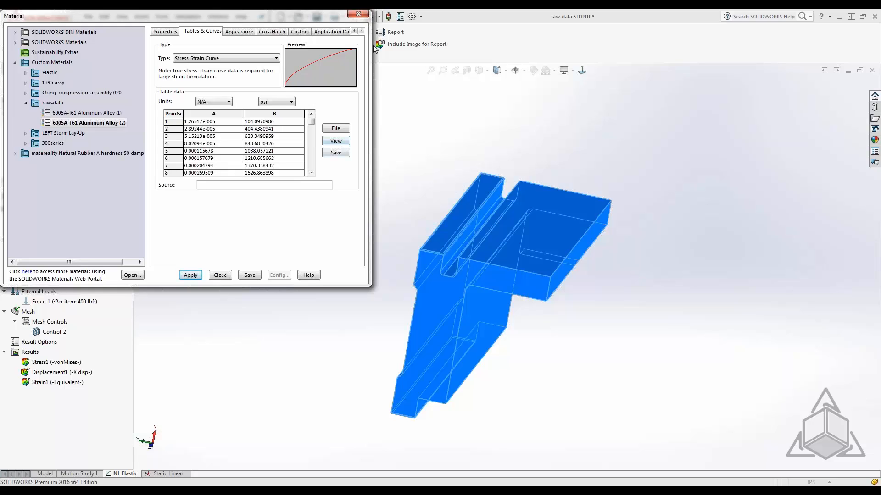
{"action": "left_click", "coordinate": [342, 146]}
{"action": "left_click_drag", "start_coordinate": [242, 251], "coordinate": [561, 347]}
{"action": "mouse_move", "coordinate": [450, 98]}
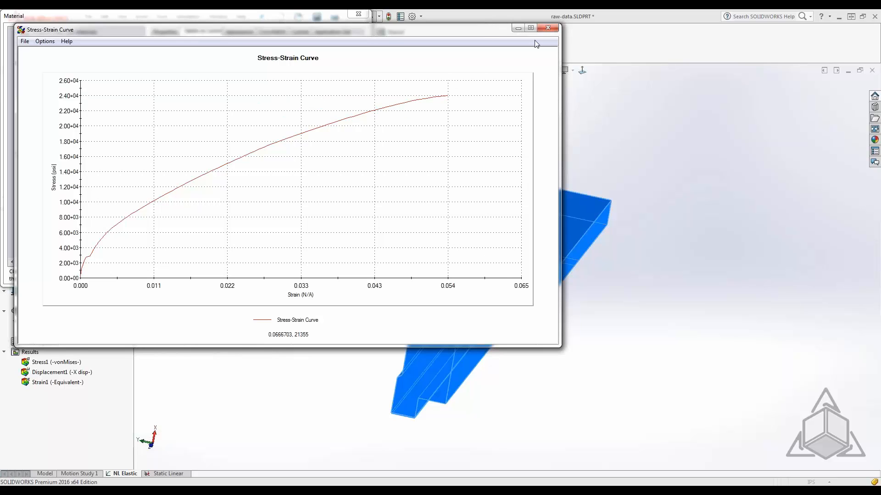
Step: Close the stress-strain curve graph and the material definition without saving the changes to the material libraries
{"action": "left_click", "coordinate": [546, 29]}
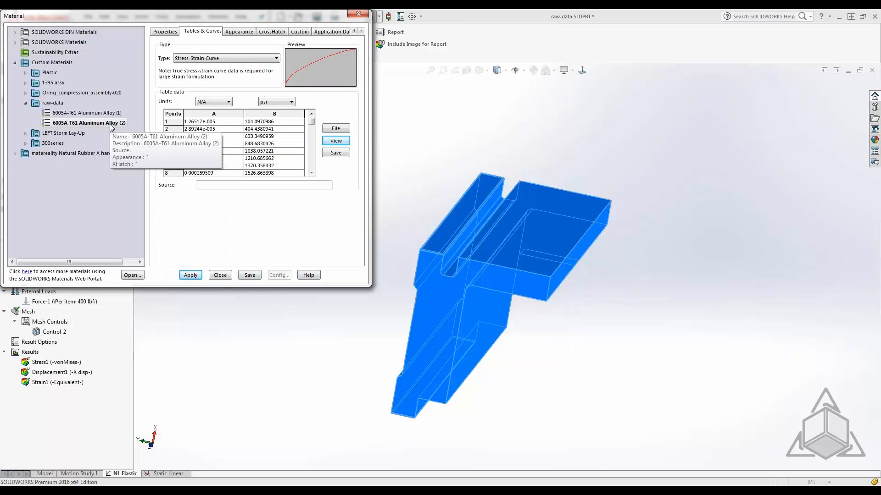
{"action": "left_click", "coordinate": [222, 277]}
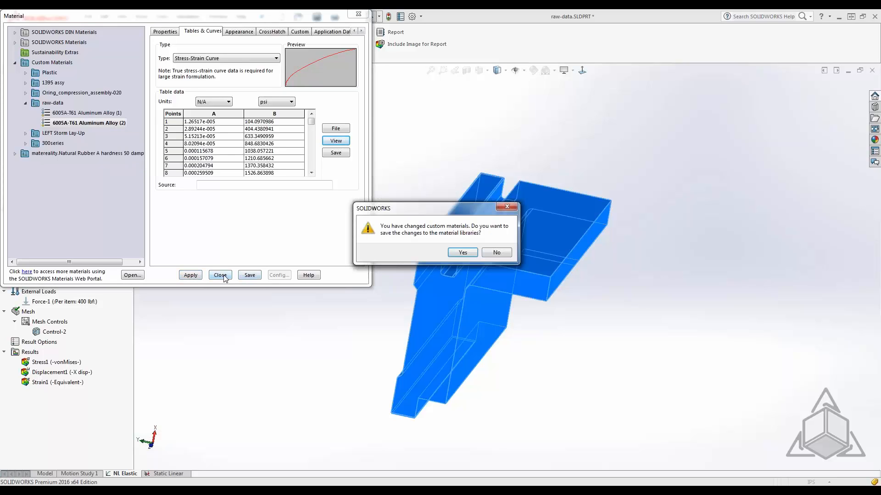
{"action": "left_click", "coordinate": [488, 254]}
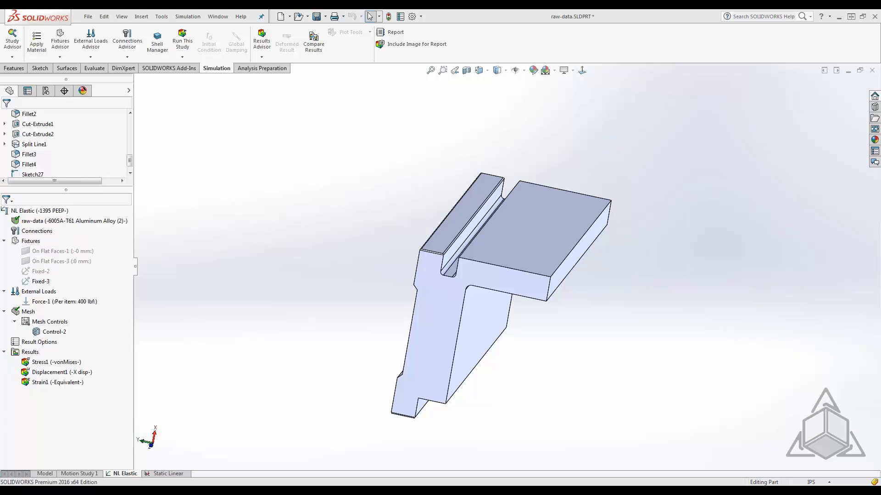
Step: Display the NL Elastic study's von Mises stress plot, followed by its X displacement plot
{"action": "left_click", "coordinate": [49, 365]}
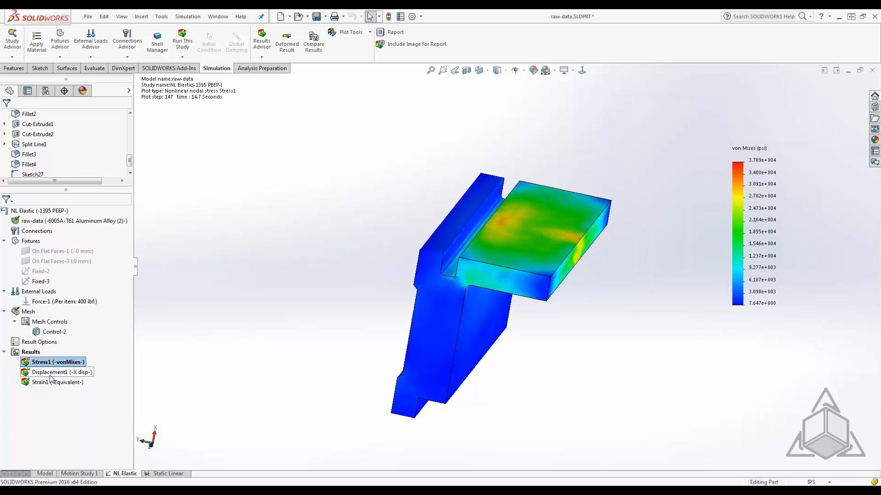
{"action": "left_click", "coordinate": [51, 374]}
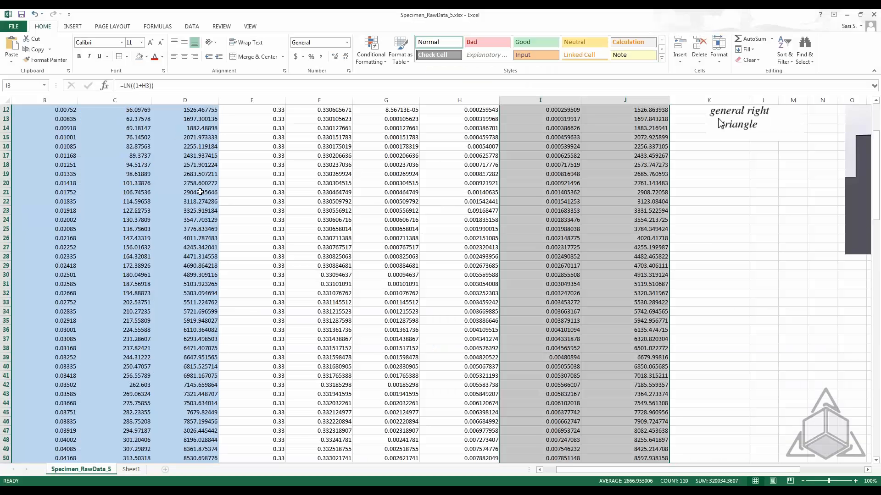
Step: Examine the Engineering Stress, Load and Extension columns in the Excel test data, including the first Engineering Stress value
{"action": "scroll", "coordinate": [196, 219], "scroll_direction": "up", "scroll_amount": 8}
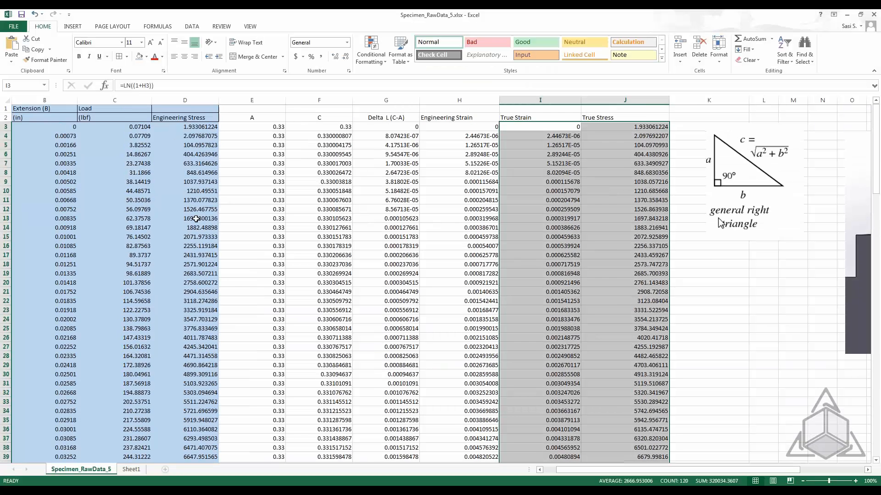
{"action": "left_click", "coordinate": [187, 99]}
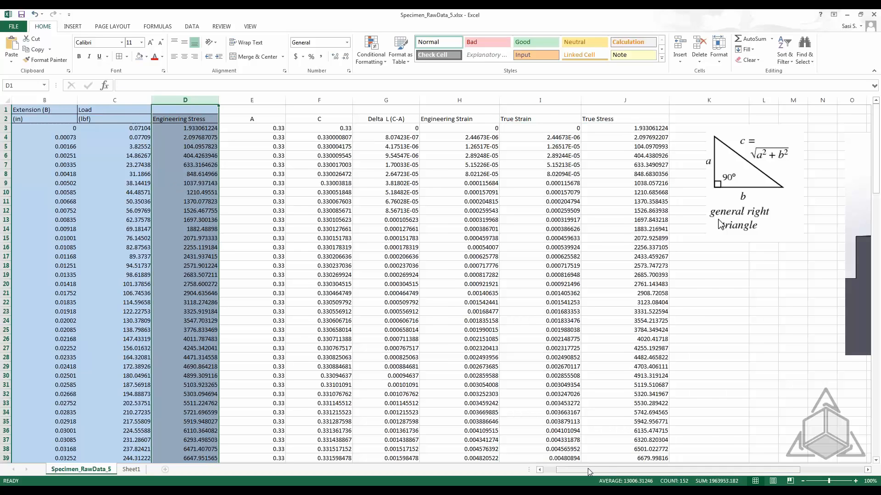
{"action": "left_click_drag", "start_coordinate": [589, 470], "coordinate": [575, 470]}
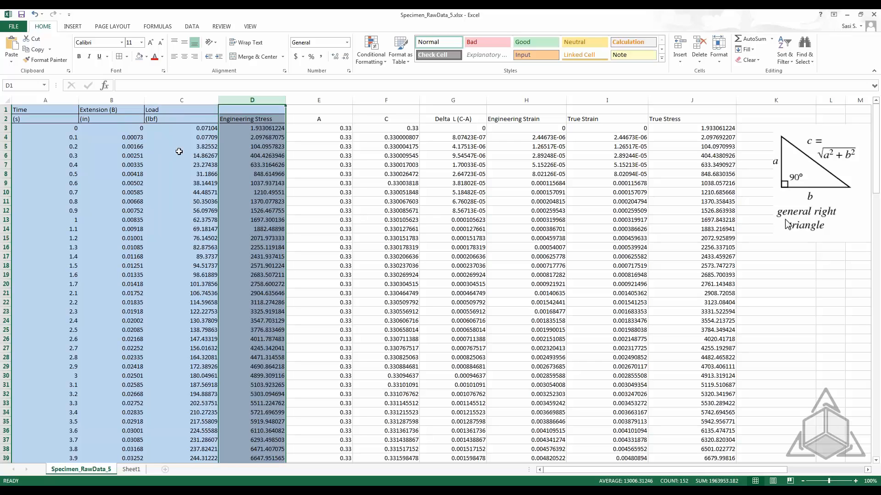
{"action": "left_click", "coordinate": [182, 100]}
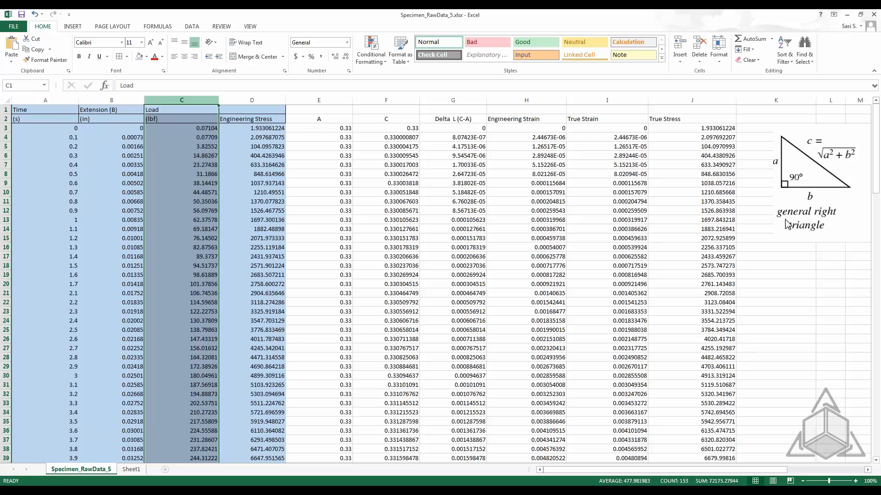
{"action": "left_click", "coordinate": [119, 100]}
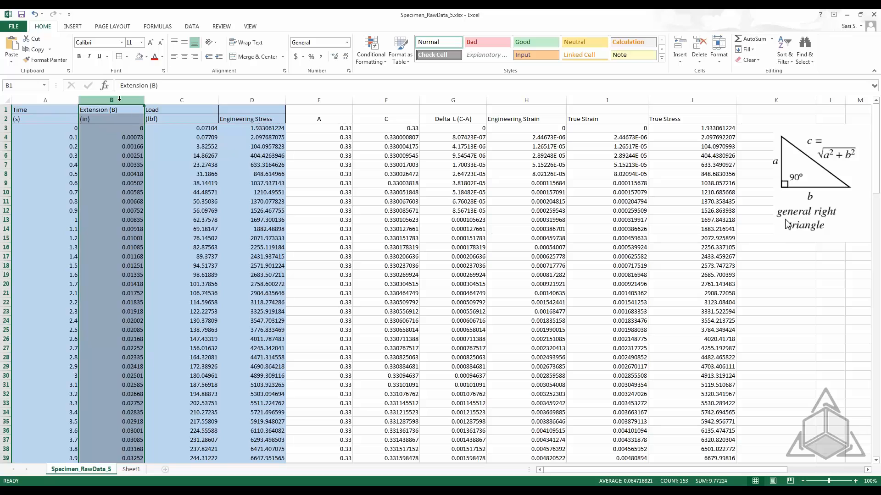
{"action": "left_click", "coordinate": [252, 100], "text": "ctrl"}
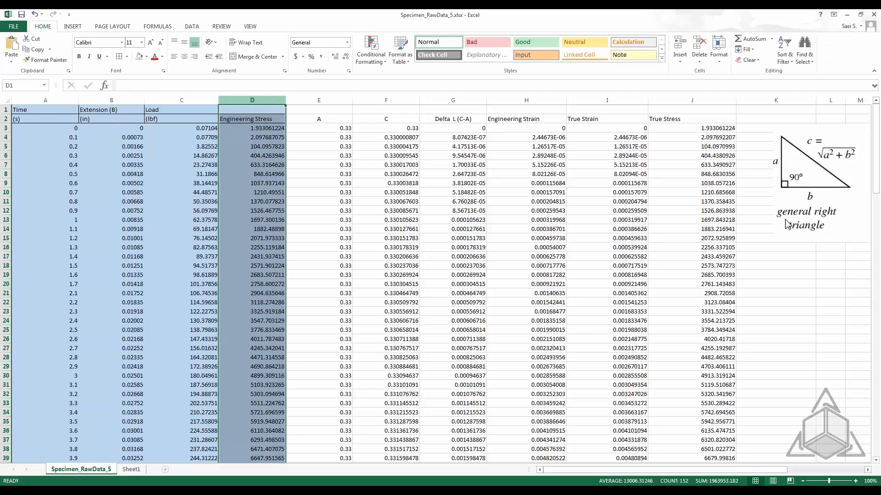
{"action": "left_click", "coordinate": [259, 129]}
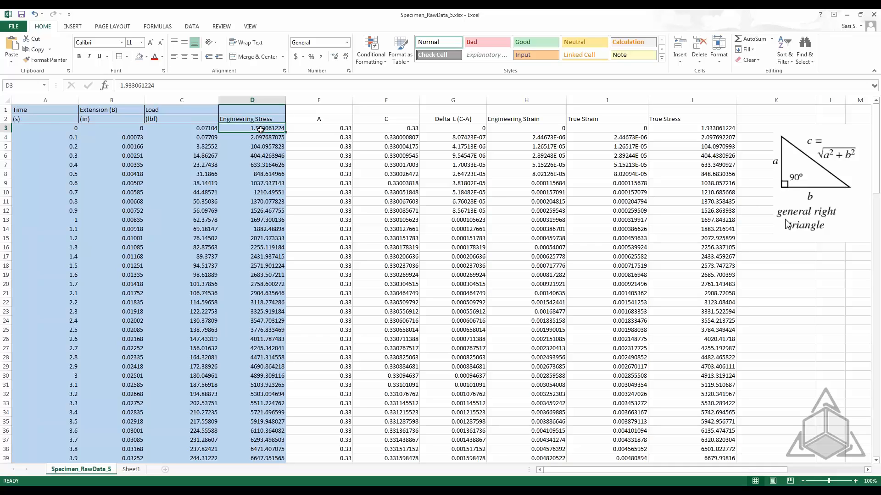
Step: Return to SOLIDWORKS and examine the deformed flange in the X displacement plot from several angles
{"action": "left_click", "coordinate": [849, 21]}
{"action": "middle_click_drag", "start_coordinate": [640, 244], "coordinate": [609, 249]}
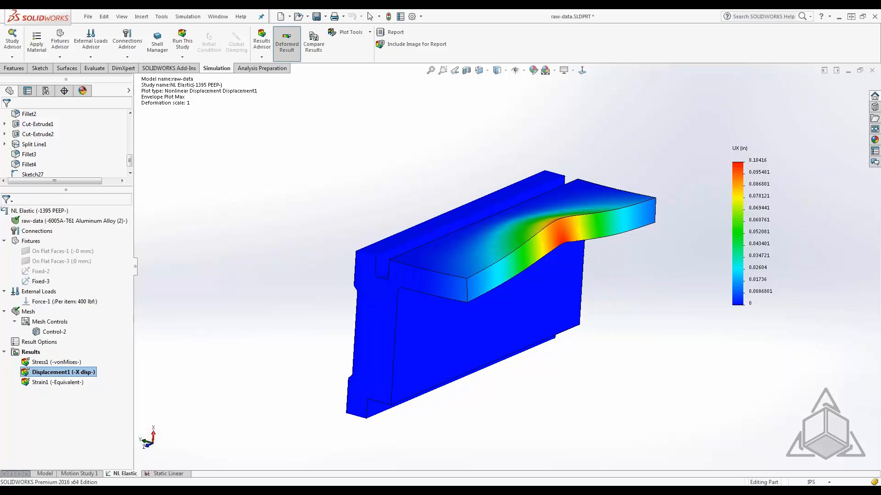
{"action": "middle_click_drag", "start_coordinate": [557, 278], "coordinate": [571, 298]}
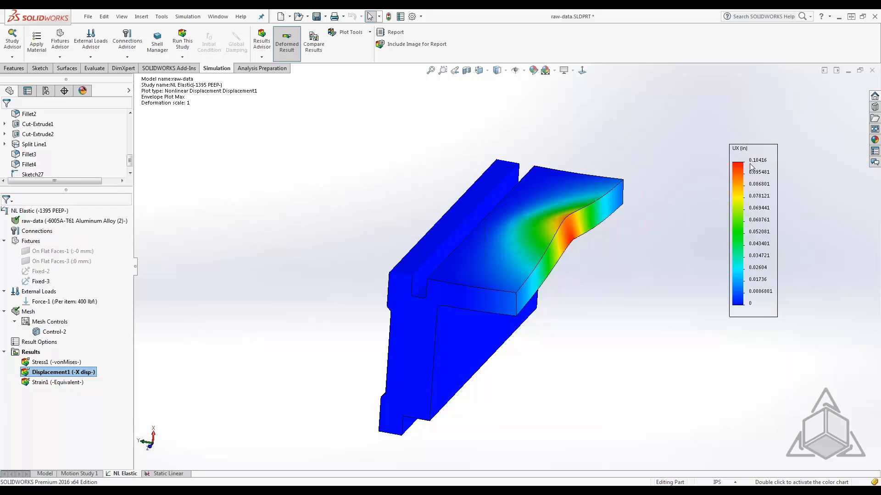
{"action": "middle_click_drag", "start_coordinate": [595, 261], "coordinate": [557, 245]}
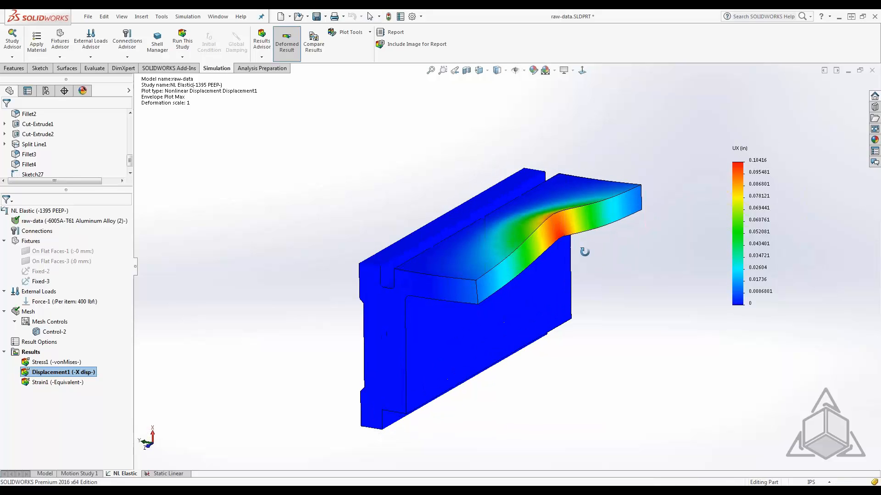
Step: Change the Displacement1 plot's component to URES: Resultant Displacement
{"action": "right_click", "coordinate": [84, 377]}
{"action": "left_click", "coordinate": [110, 175]}
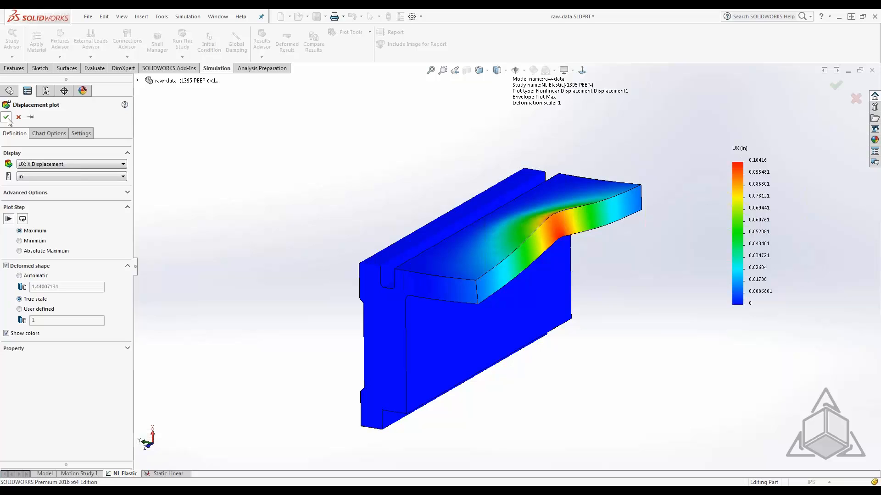
{"action": "left_click", "coordinate": [34, 165]}
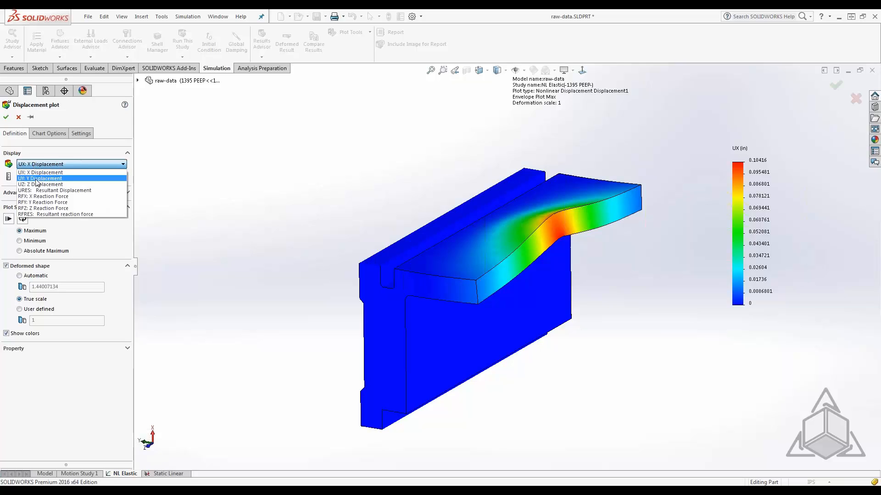
{"action": "left_click", "coordinate": [50, 189]}
{"action": "left_click", "coordinate": [6, 117]}
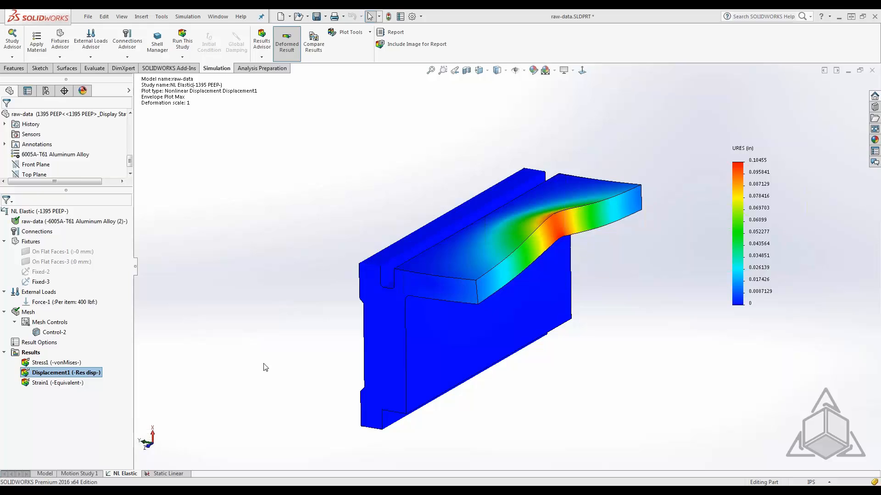
Step: Open the raw-data part's material definition, review the available model types, and close it without changing the model type
{"action": "left_click", "coordinate": [57, 222]}
{"action": "right_click", "coordinate": [56, 223]}
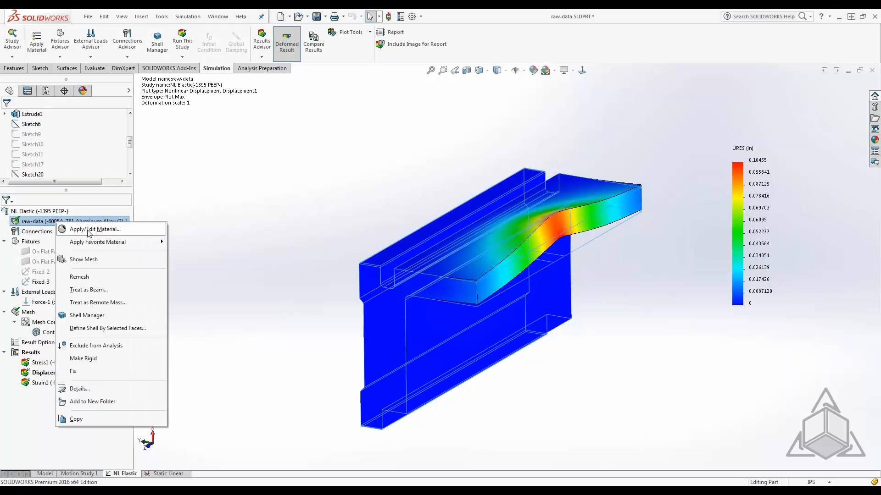
{"action": "left_click", "coordinate": [88, 231]}
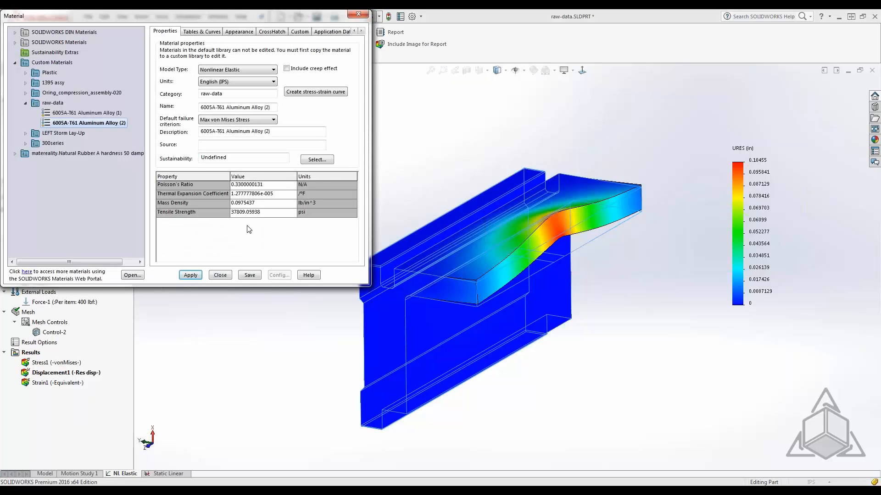
{"action": "left_click", "coordinate": [217, 71]}
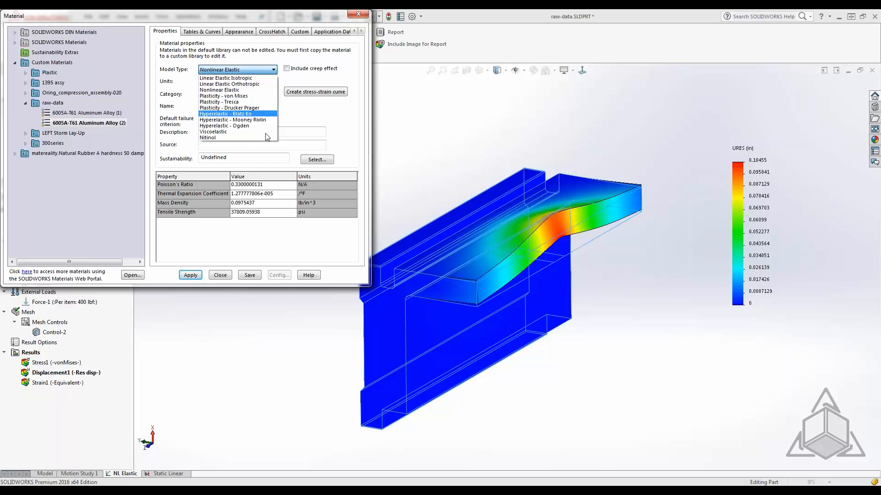
{"action": "left_click", "coordinate": [350, 126]}
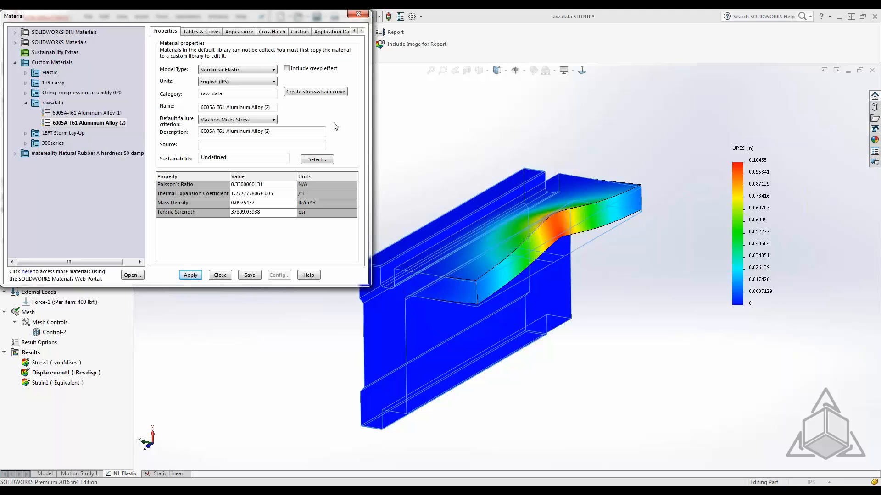
{"action": "left_click", "coordinate": [358, 14]}
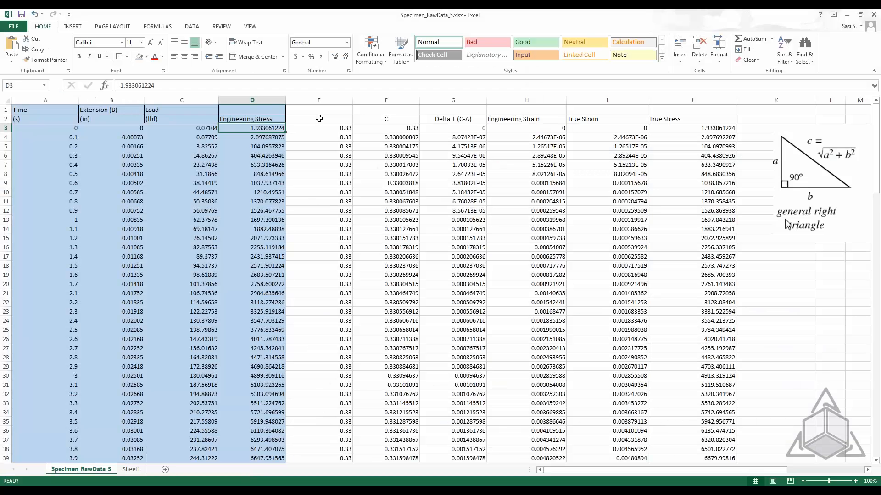
Step: Check the spreadsheet's A column heading and examine the flange's lower end edge on the undeformed model in SOLIDWORKS
{"action": "left_click", "coordinate": [323, 120]}
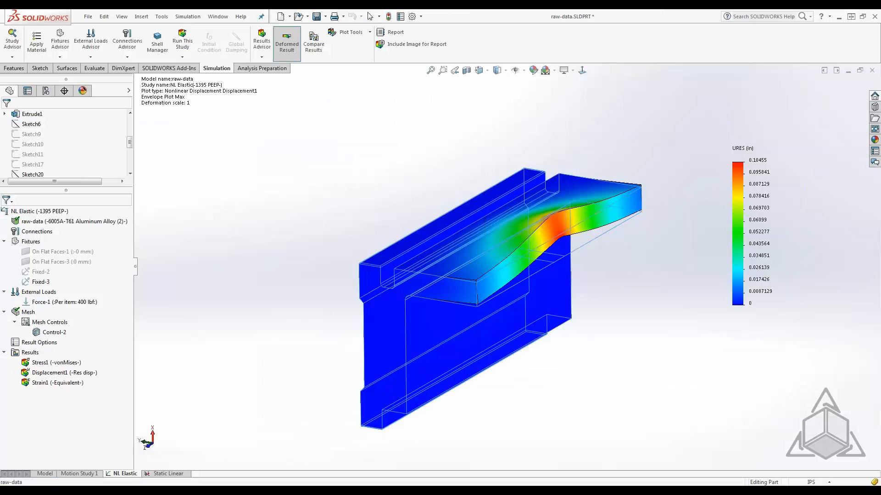
{"action": "left_click", "coordinate": [44, 474]}
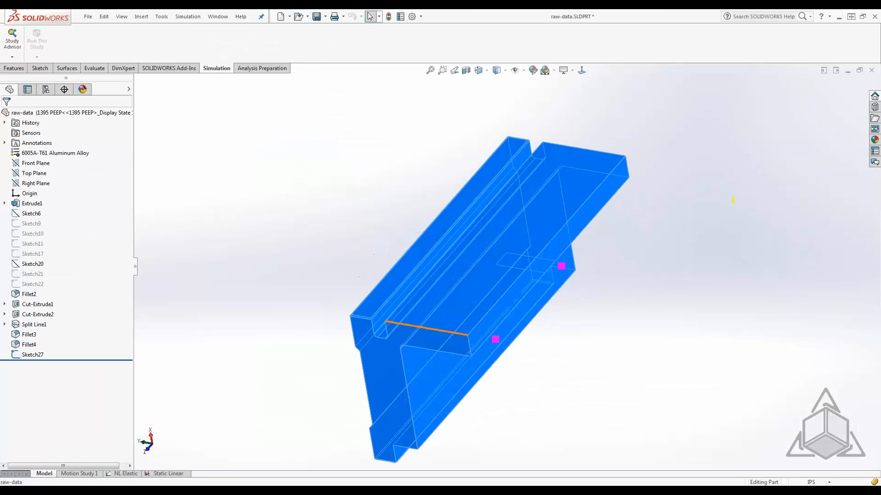
{"action": "middle_click_drag", "start_coordinate": [441, 360], "coordinate": [482, 311]}
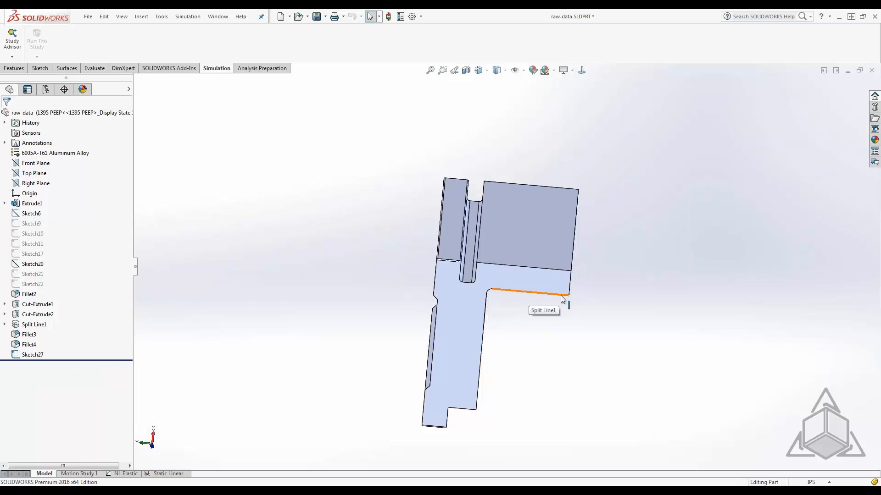
{"action": "middle_click_drag", "start_coordinate": [576, 334], "coordinate": [555, 284]}
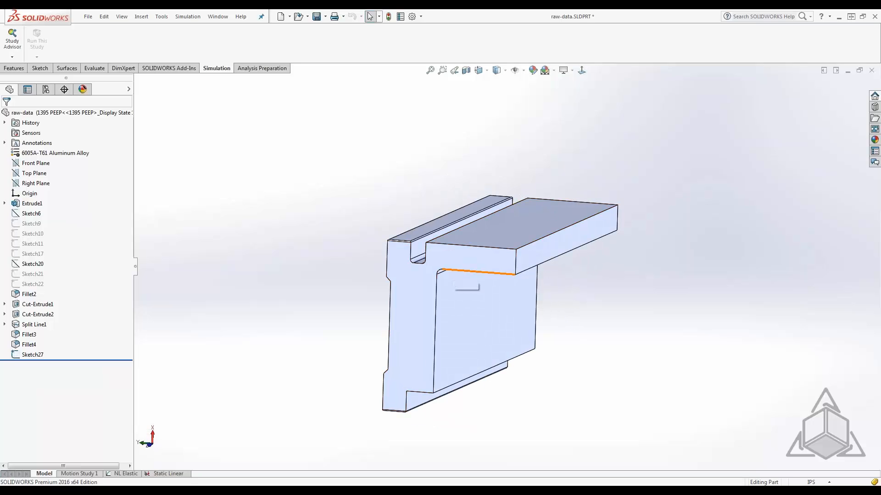
{"action": "middle_click_drag", "start_coordinate": [528, 274], "coordinate": [494, 287]}
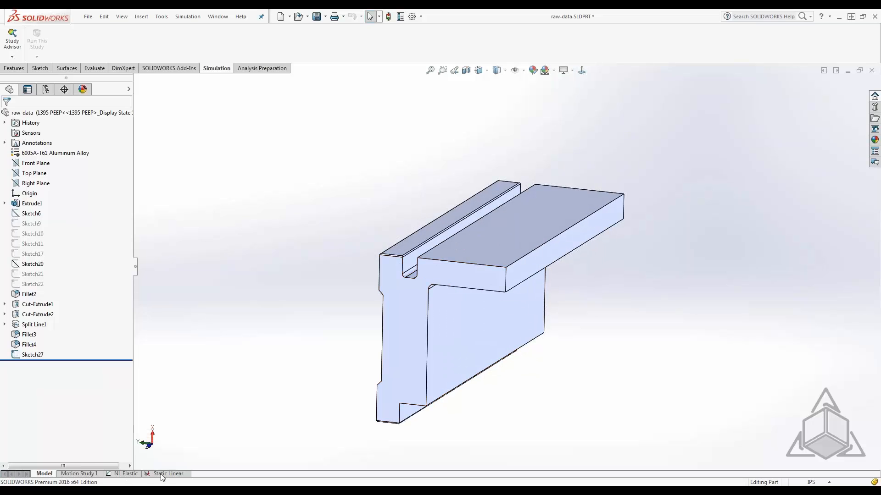
Step: Switch to the Excel test data and compare the deflected-flange picture and right-triangle diagram with the Extension and A columns
{"action": "mouse_move", "coordinate": [154, 491]}
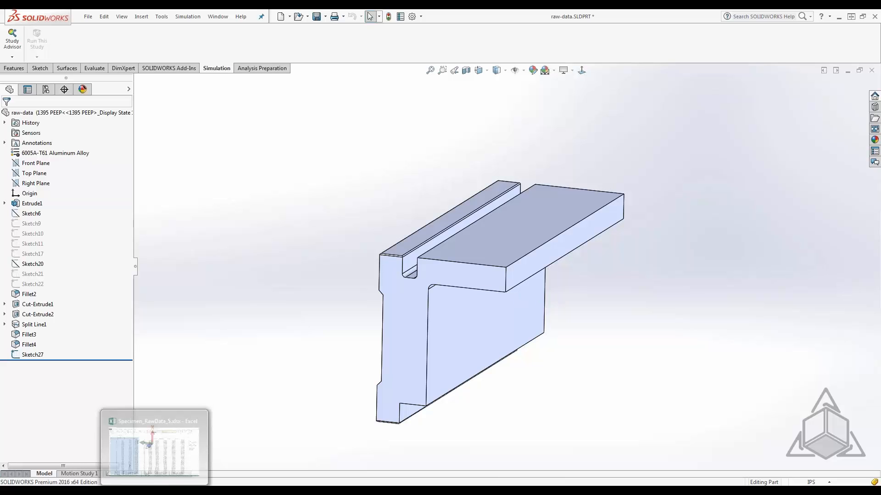
{"action": "left_click", "coordinate": [154, 491]}
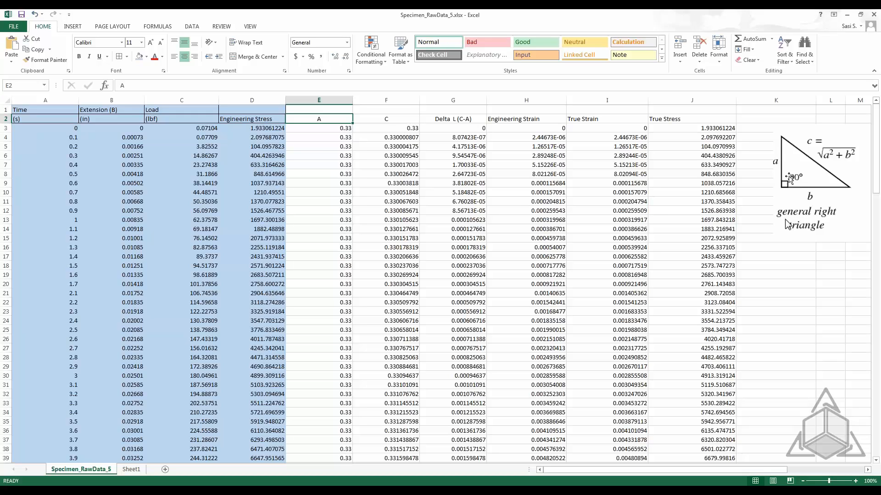
{"action": "left_click_drag", "start_coordinate": [705, 474], "coordinate": [769, 474]}
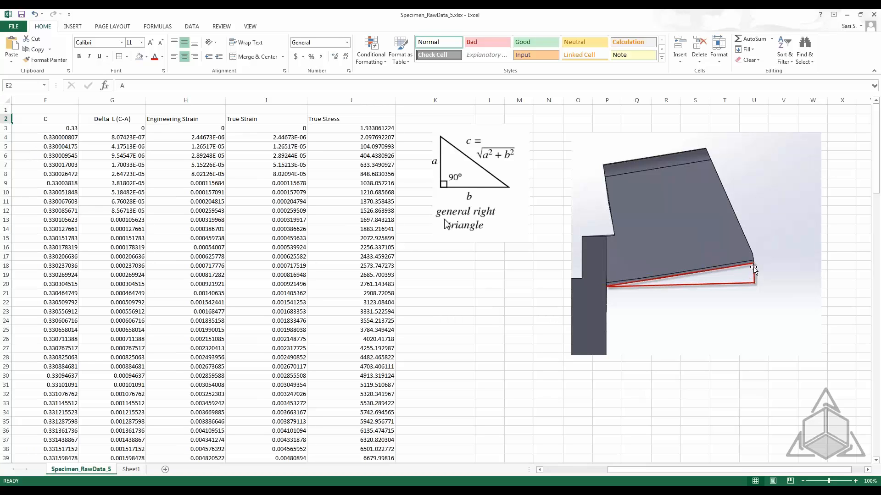
{"action": "left_click_drag", "start_coordinate": [609, 469], "coordinate": [545, 470]}
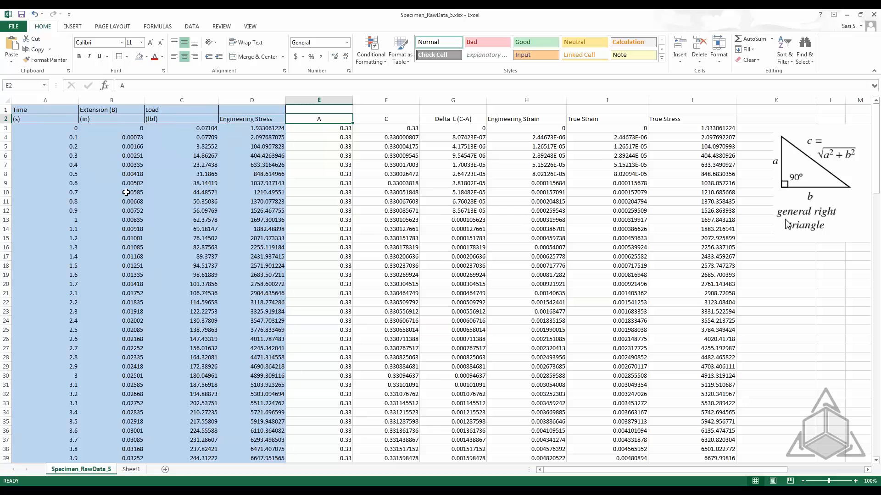
{"action": "left_click_drag", "start_coordinate": [688, 470], "coordinate": [739, 470]}
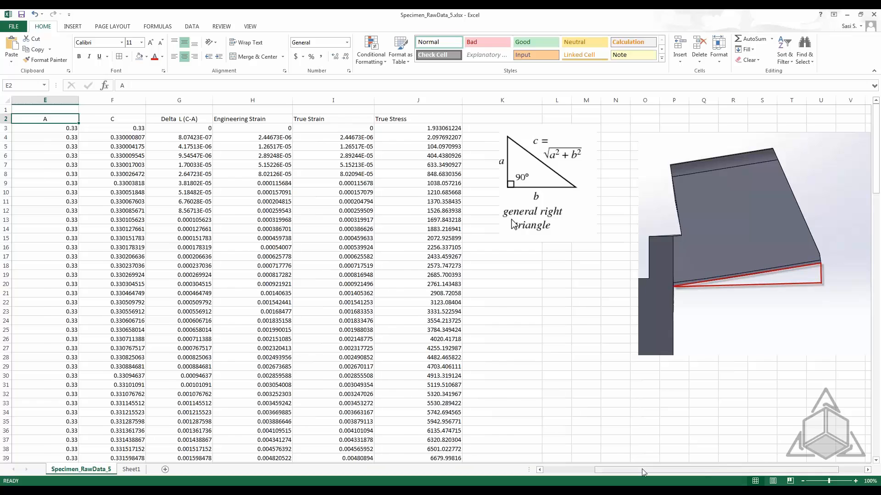
Step: Check the C column heading and inspect the hypotenuse formula in its row 3 cell
{"action": "left_click_drag", "start_coordinate": [643, 471], "coordinate": [591, 471]}
{"action": "left_click", "coordinate": [393, 120]}
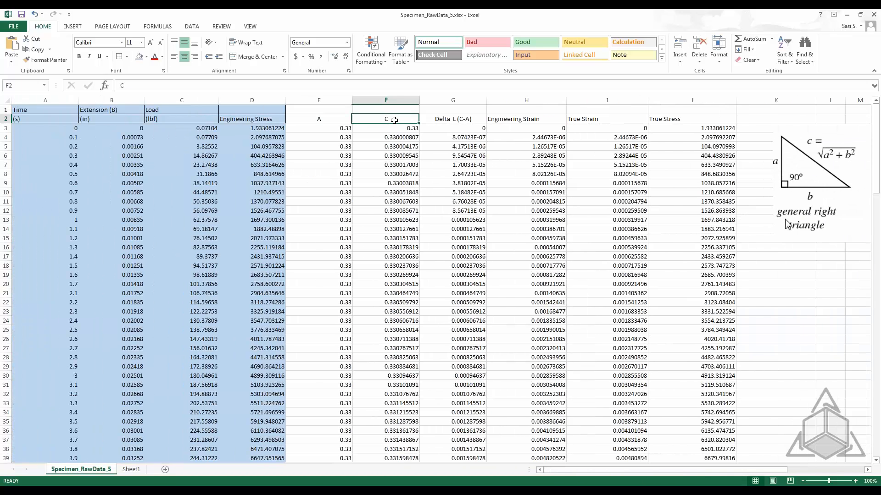
{"action": "left_click", "coordinate": [392, 129]}
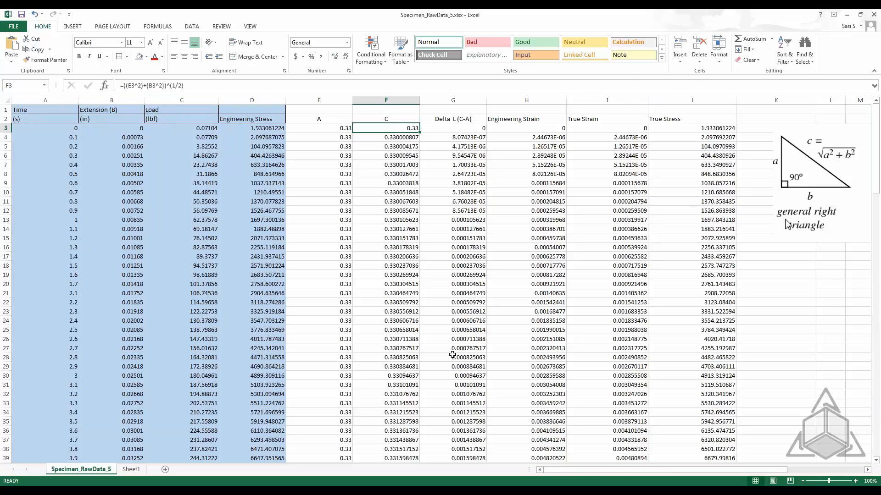
Step: Inspect the Delta L formula in row 3 and the Engineering Strain formulas in rows 3 and 4, alongside the deflected-flange picture
{"action": "left_click_drag", "start_coordinate": [648, 468], "coordinate": [695, 472]}
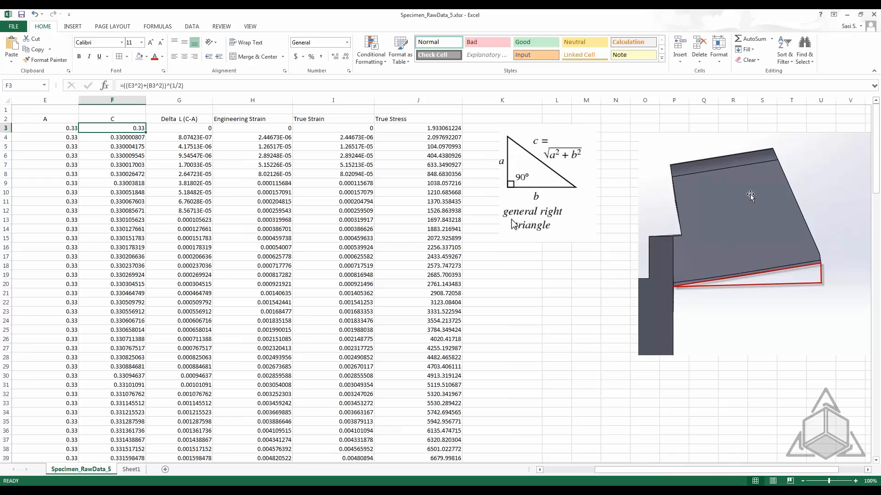
{"action": "left_click", "coordinate": [191, 129]}
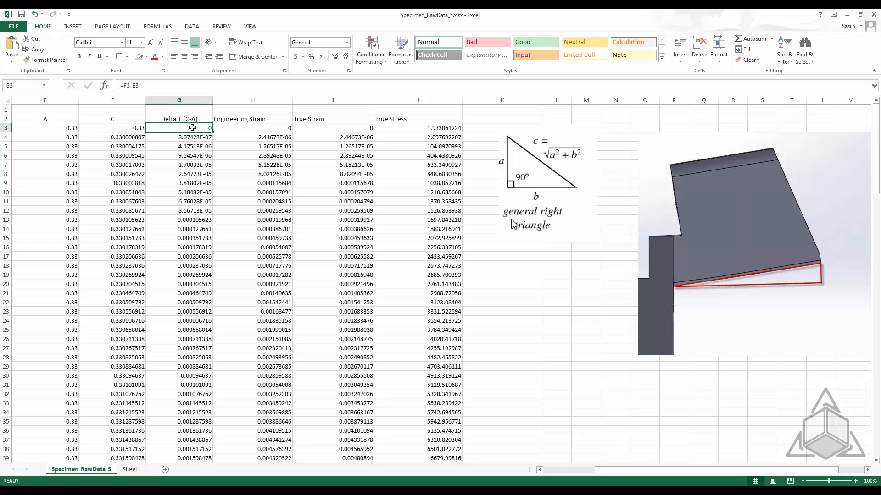
{"action": "left_click", "coordinate": [271, 130]}
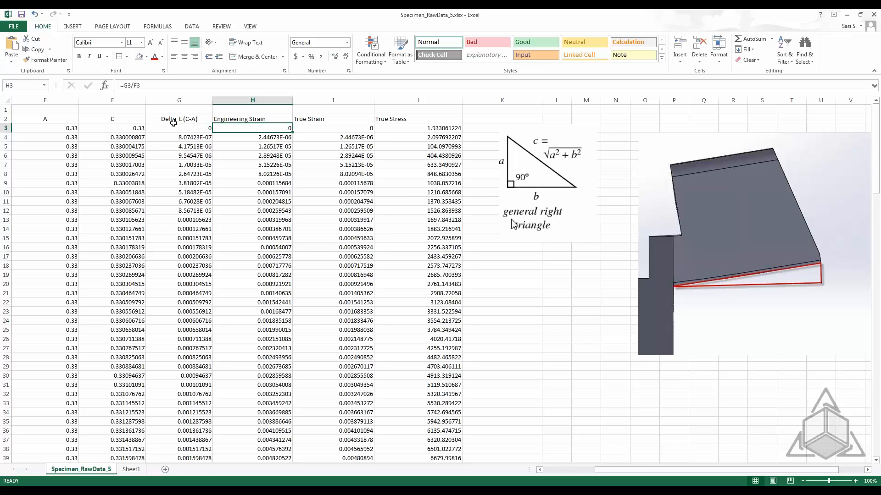
{"action": "left_click", "coordinate": [270, 139]}
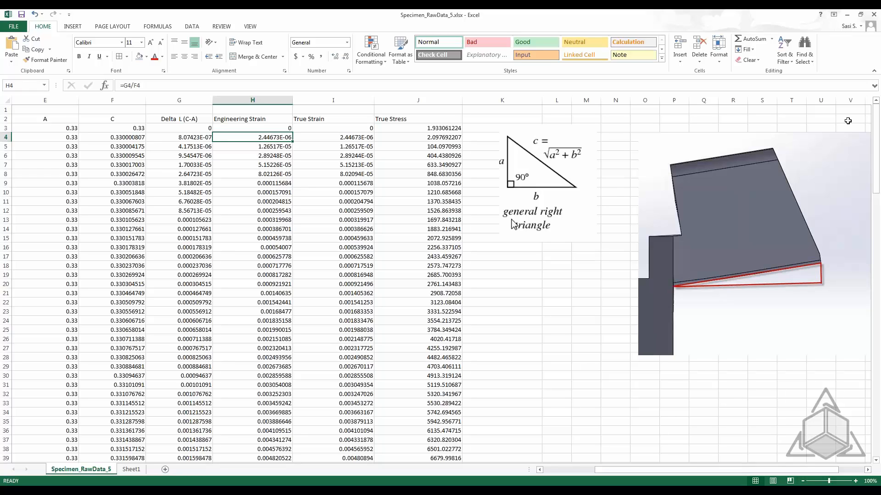
Step: Switch back to SOLIDWORKS and show the NL Elastic study's Displacement1 plot
{"action": "left_click", "coordinate": [849, 16]}
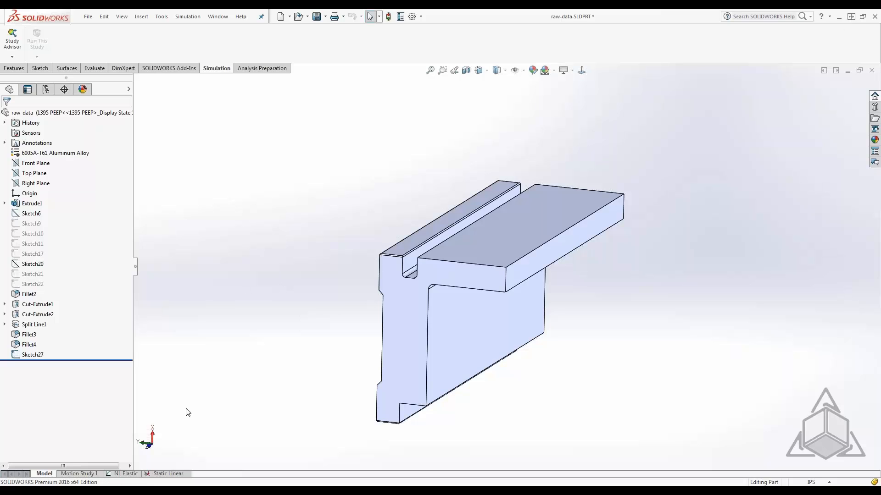
{"action": "left_click", "coordinate": [123, 474]}
{"action": "middle_click_drag", "start_coordinate": [271, 318], "coordinate": [256, 328]}
{"action": "scroll", "coordinate": [358, 346], "scroll_direction": "up", "scroll_amount": 3}
{"action": "scroll", "coordinate": [400, 349], "scroll_direction": "down", "scroll_amount": 3}
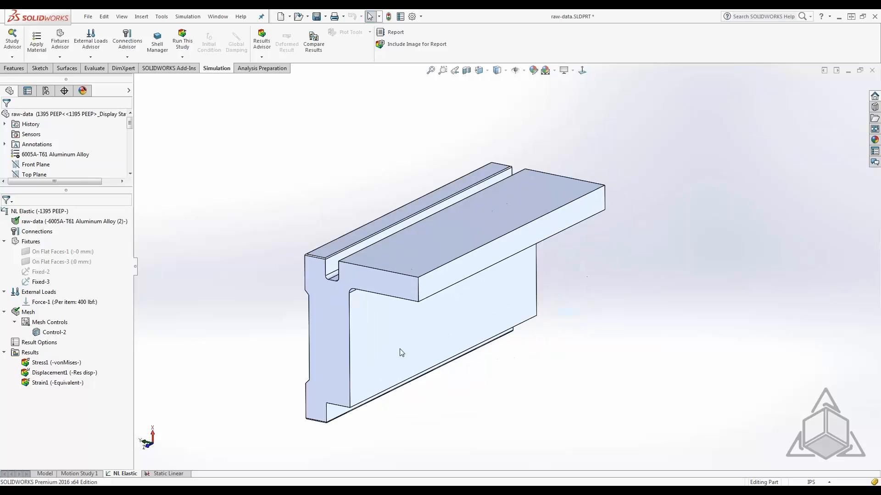
{"action": "right_click", "coordinate": [77, 374]}
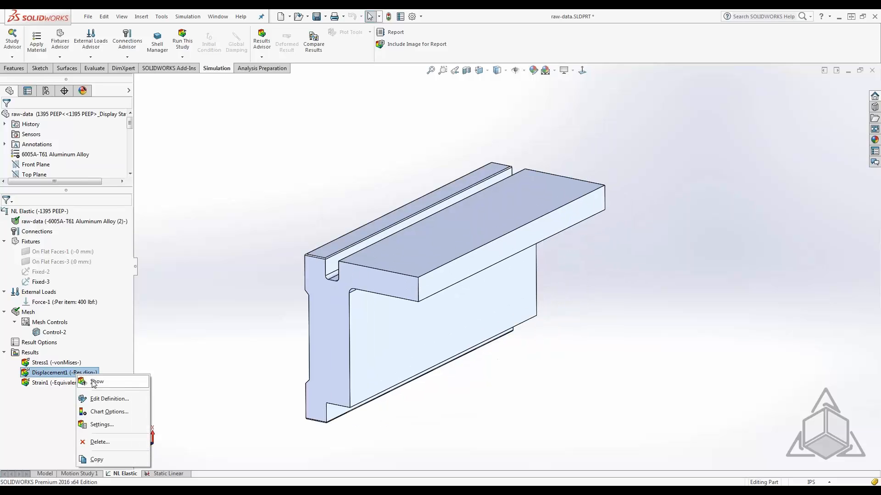
{"action": "left_click", "coordinate": [96, 381]}
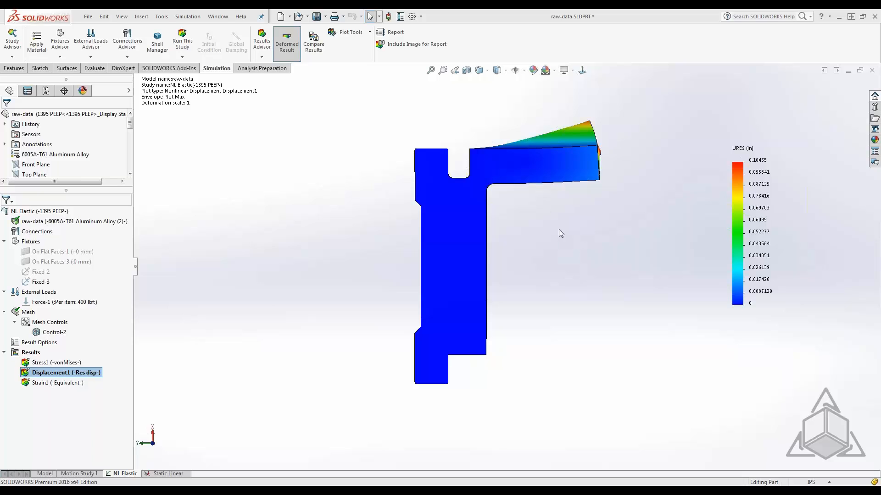
Step: Examine the flange's deflected shape on the displacement plot from the end, from underneath and from above
{"action": "scroll", "coordinate": [522, 205], "scroll_direction": "up", "scroll_amount": 3}
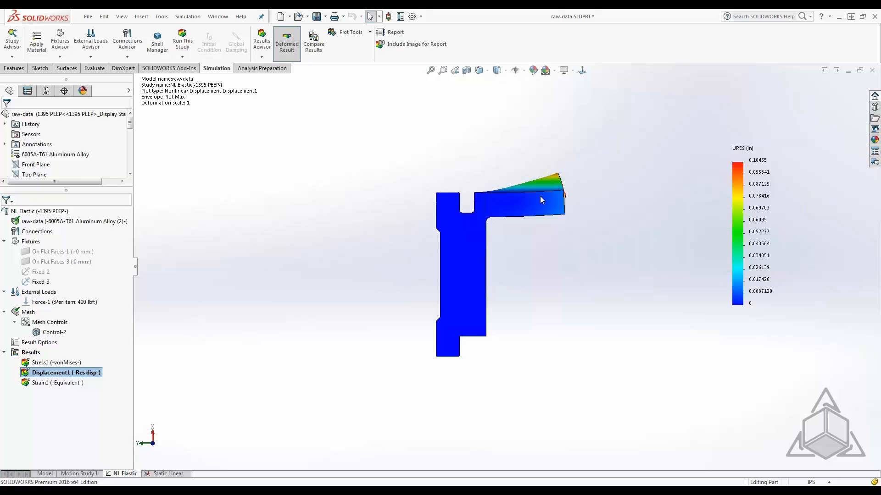
{"action": "middle_click_drag", "start_coordinate": [541, 196], "coordinate": [511, 180]}
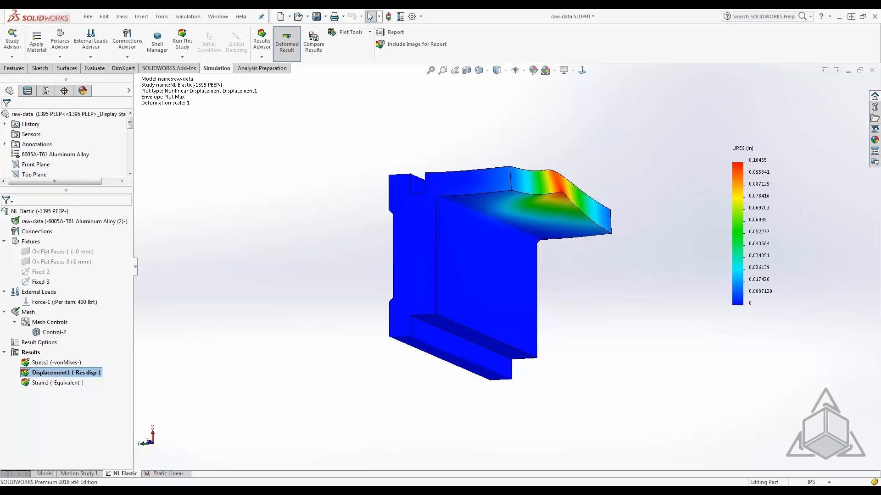
{"action": "left_click", "coordinate": [560, 203]}
{"action": "middle_click_drag", "start_coordinate": [560, 203], "coordinate": [583, 266]}
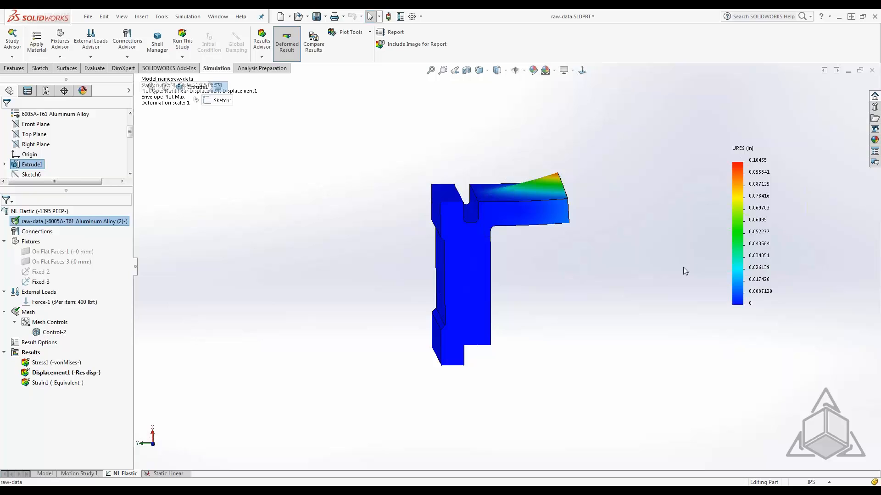
{"action": "middle_click_drag", "start_coordinate": [684, 271], "coordinate": [637, 292]}
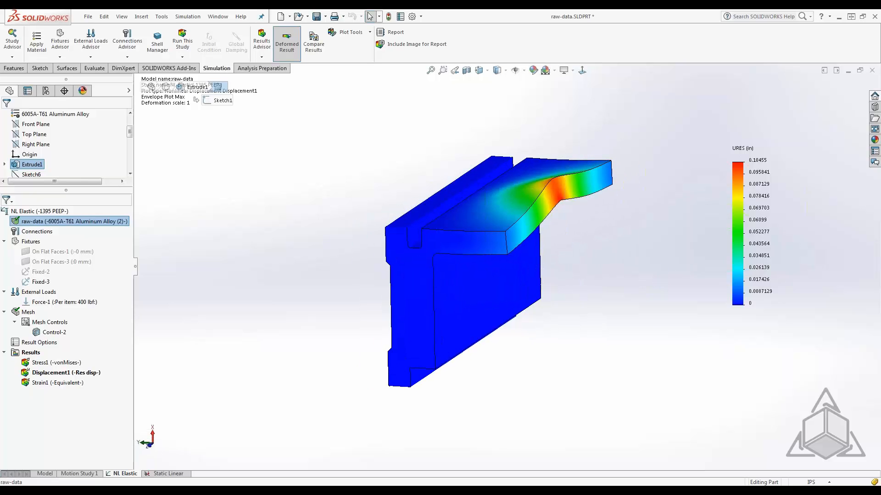
{"action": "scroll", "coordinate": [659, 293], "scroll_direction": "up", "scroll_amount": 3}
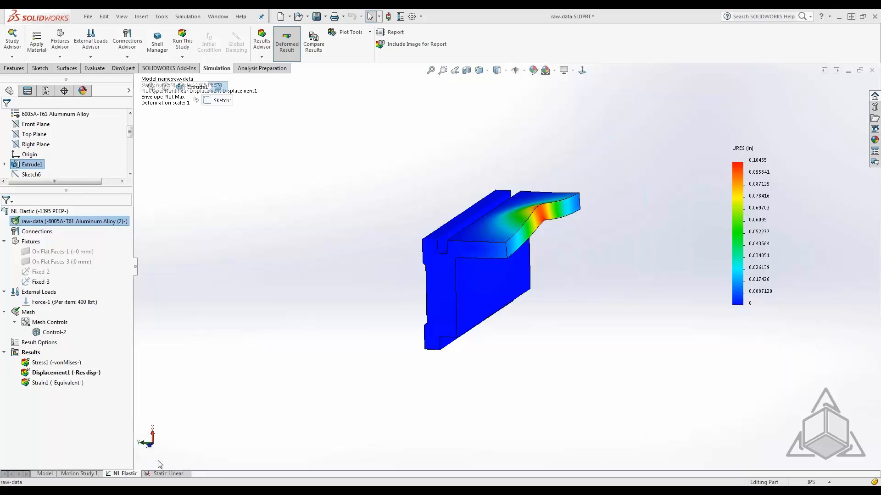
Step: Find the stress1.avi animation in the Sim Prem NL - Raw data folder, play it and pause it at 00:02
{"action": "left_click", "coordinate": [91, 17]}
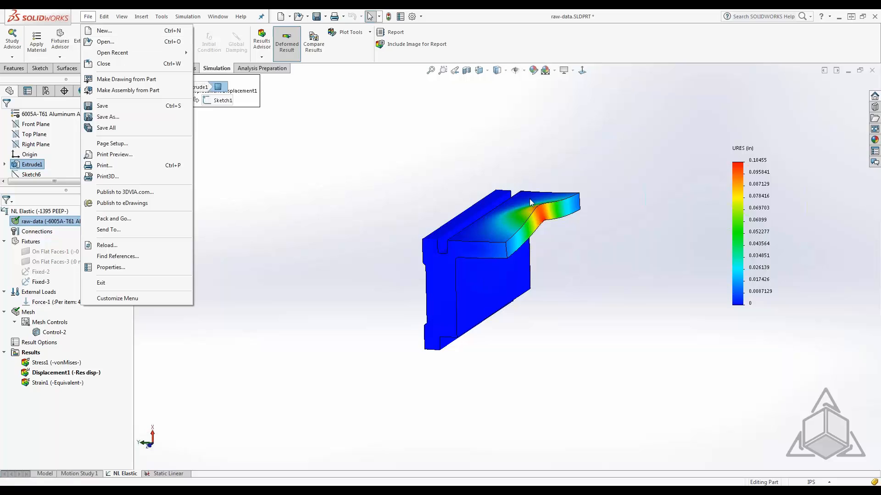
{"action": "left_click", "coordinate": [128, 43]}
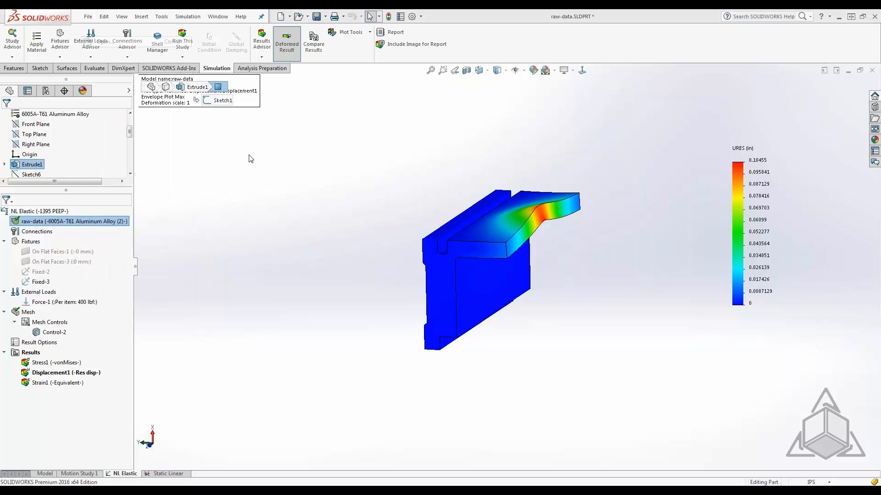
{"action": "scroll", "coordinate": [421, 222], "scroll_direction": "down", "scroll_amount": 7}
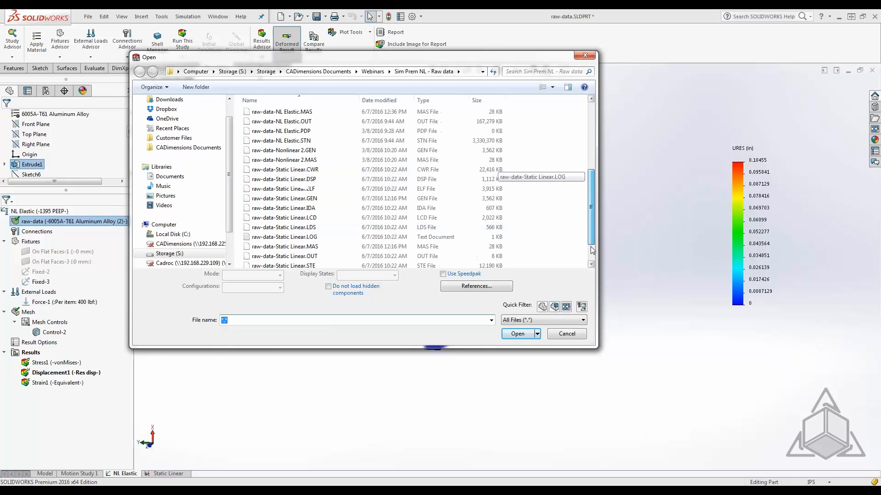
{"action": "right_click", "coordinate": [275, 253]}
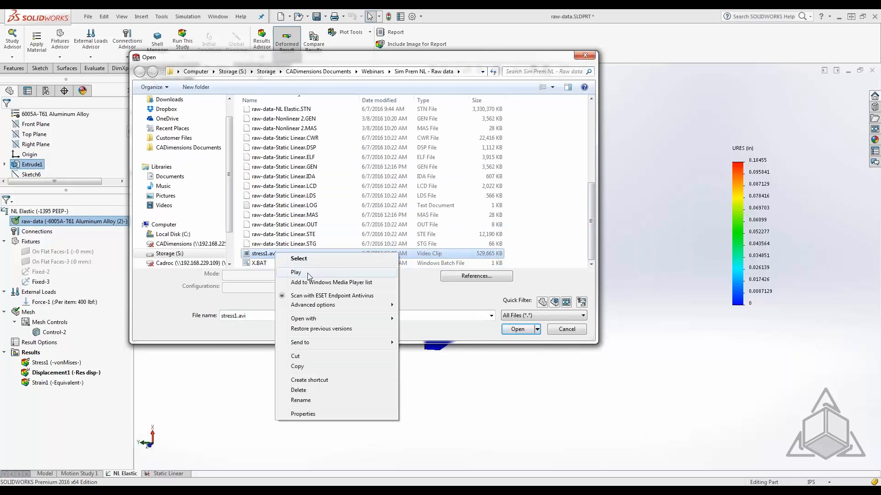
{"action": "left_click", "coordinate": [309, 273]}
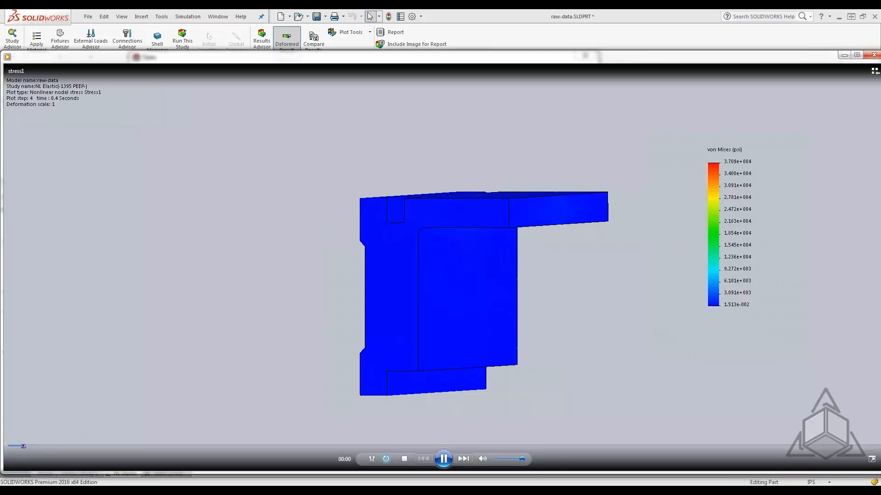
{"action": "left_click", "coordinate": [444, 460]}
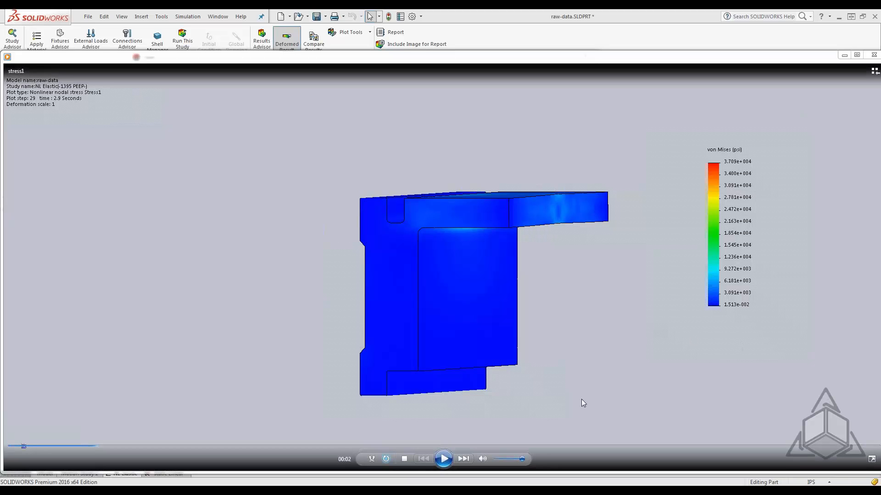
Step: Switch to the PowerPoint presentation and advance to the SOLIDWORKS Simulation package overview slide
{"action": "key", "text": "alt+Tab"}
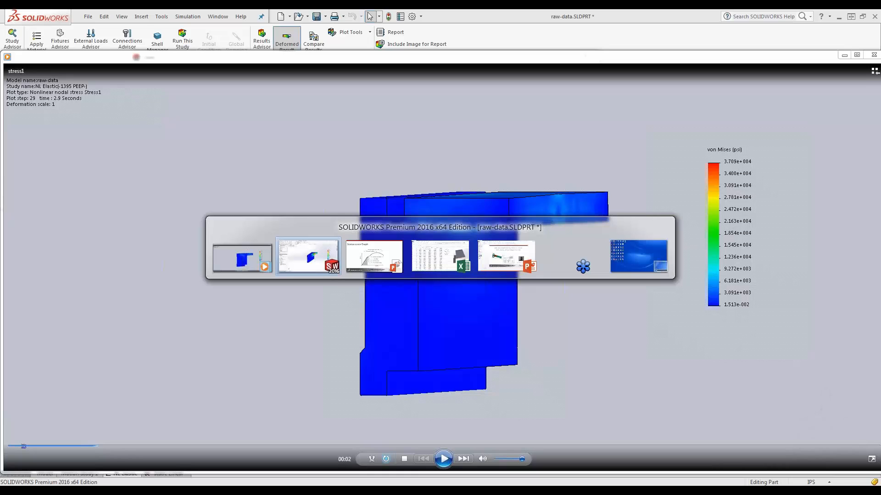
{"action": "key", "text": "alt+Tab"}
{"action": "key", "text": "Right"}
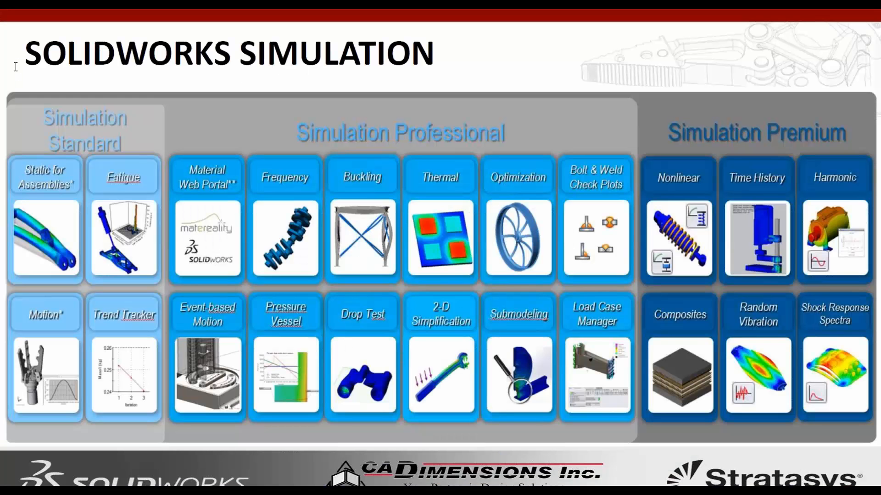